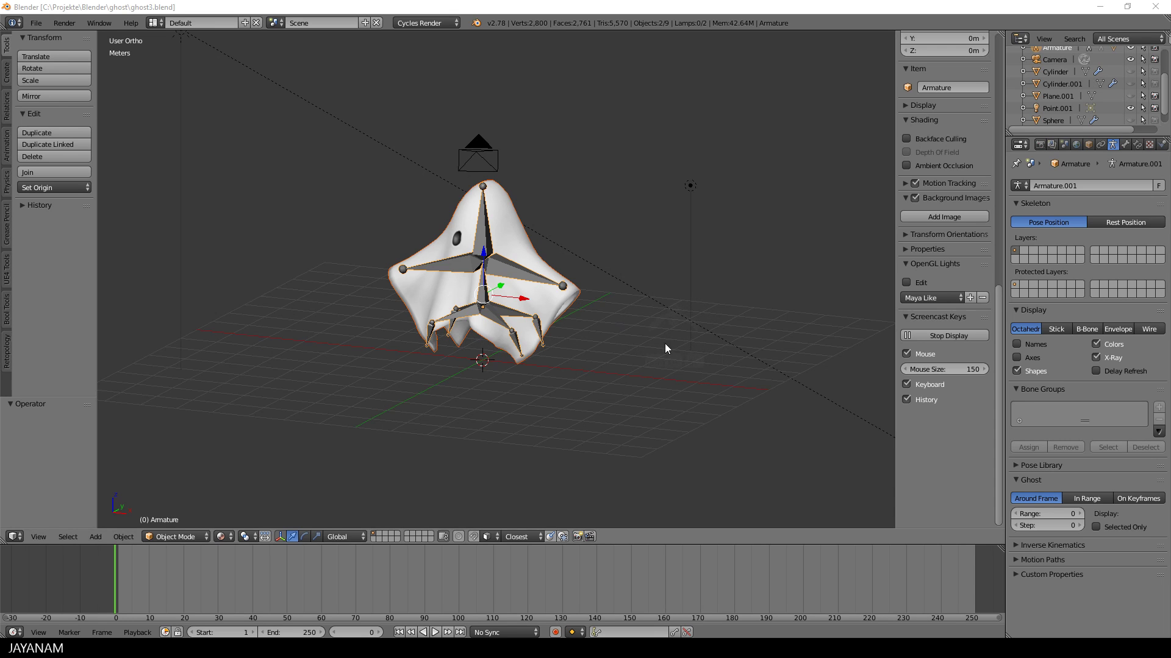
# Hide the armature so that only the ghost mesh is shown.
pyautogui.moveTo(665, 344); pyautogui.dragTo(627, 313, button='middle')
pyautogui.scroll(3, 627, 313)
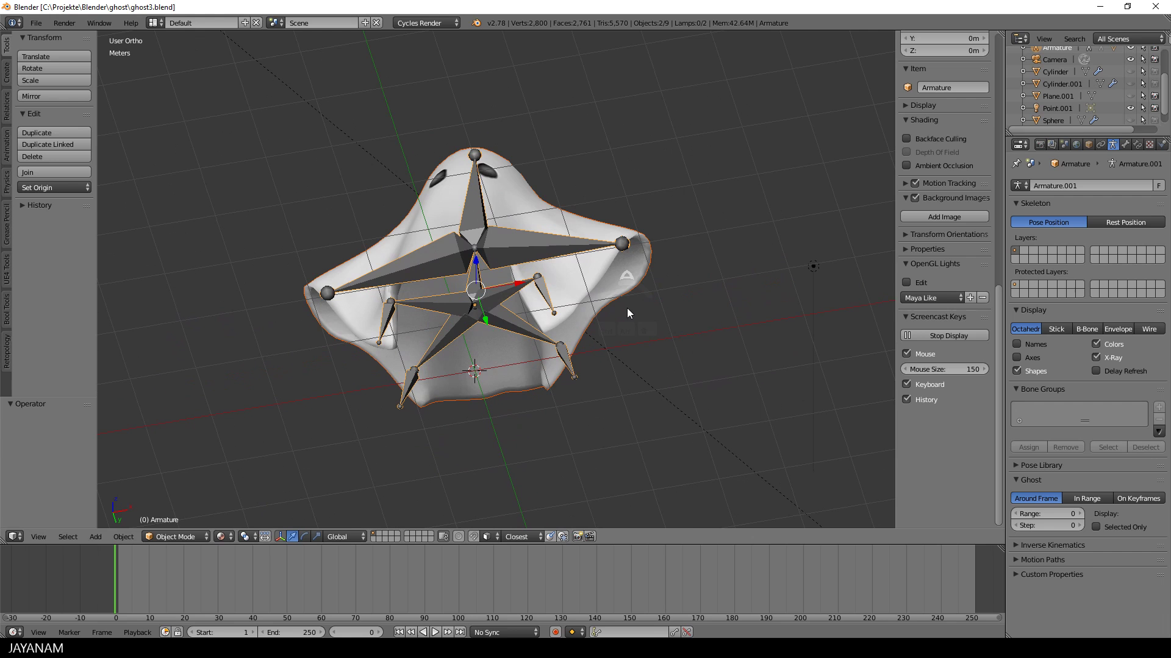
pyautogui.rightClick(512, 309)
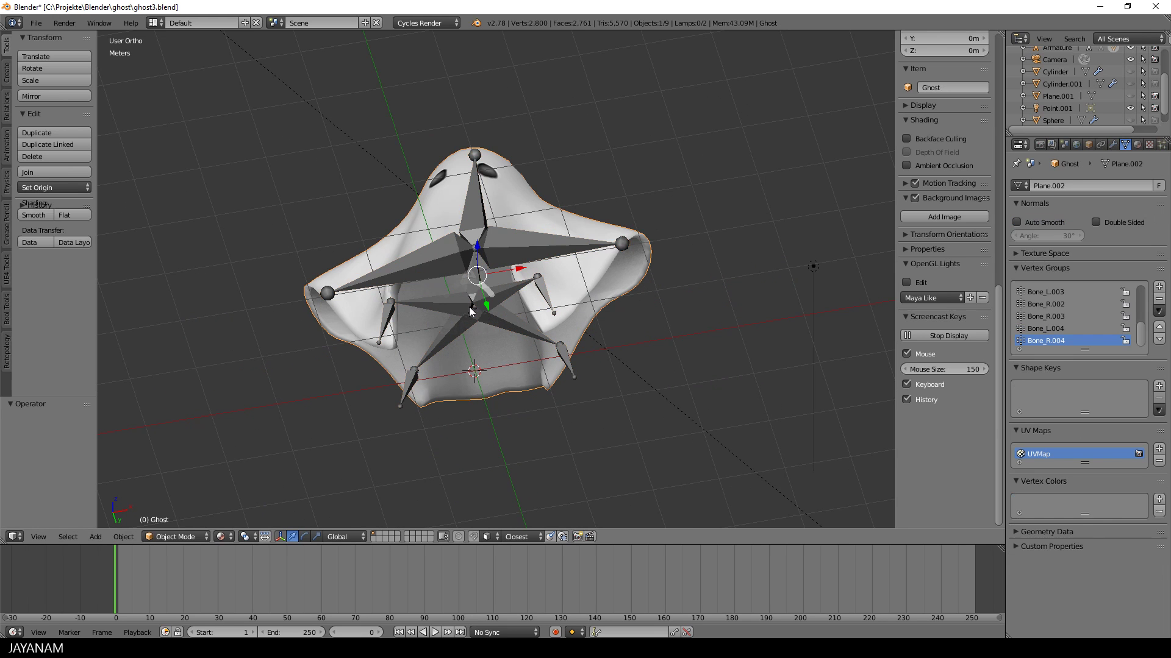
pyautogui.rightClick(471, 311)
pyautogui.press('h')
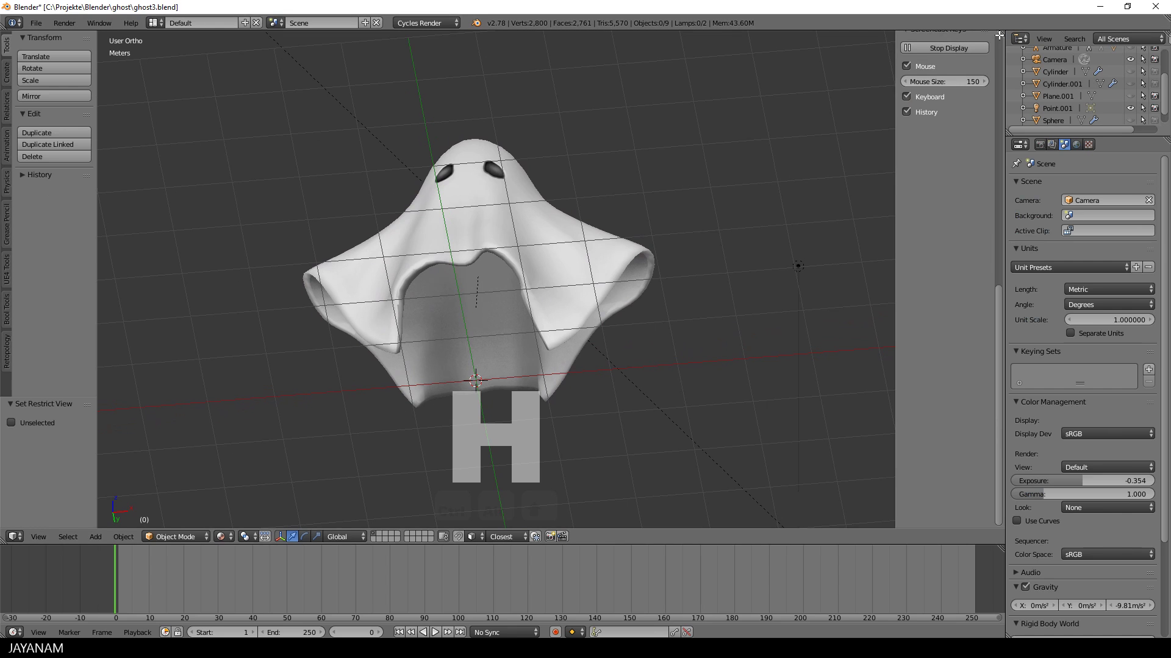
# Split the 3D viewport into two side-by-side areas and turn the new one into a UV/Image Editor.
pyautogui.moveTo(999, 34); pyautogui.dragTo(530, 92)
pyautogui.click(546, 536)
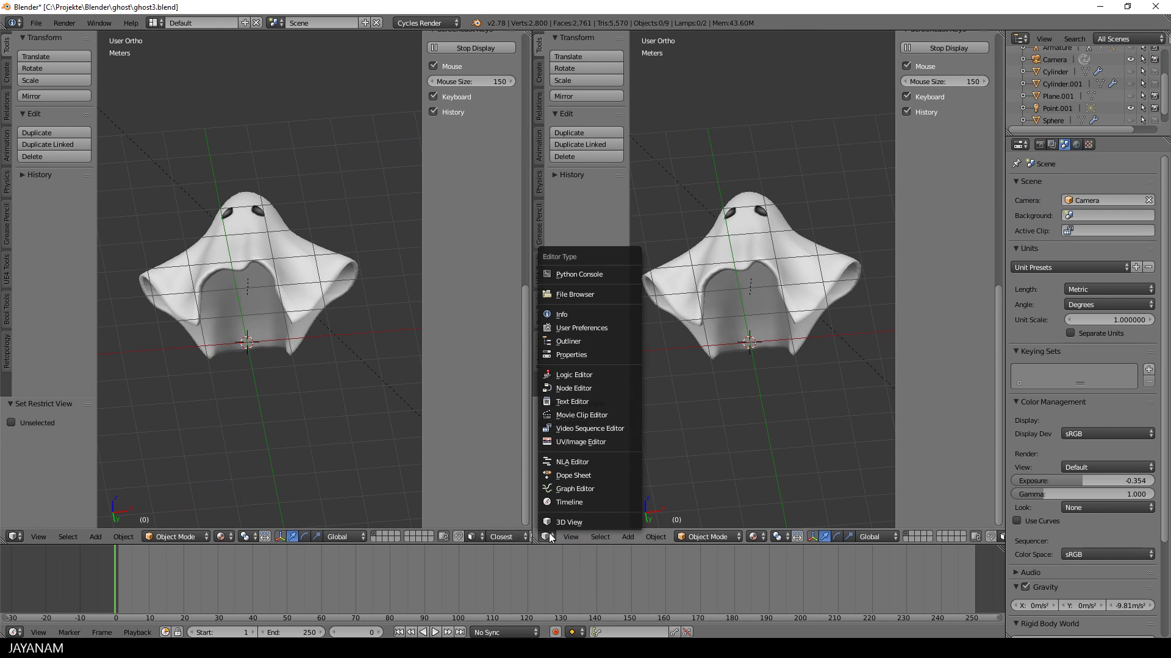
pyautogui.click(580, 442)
pyautogui.scroll(-5, 667, 412)
pyautogui.press('ctrl+KP_7')
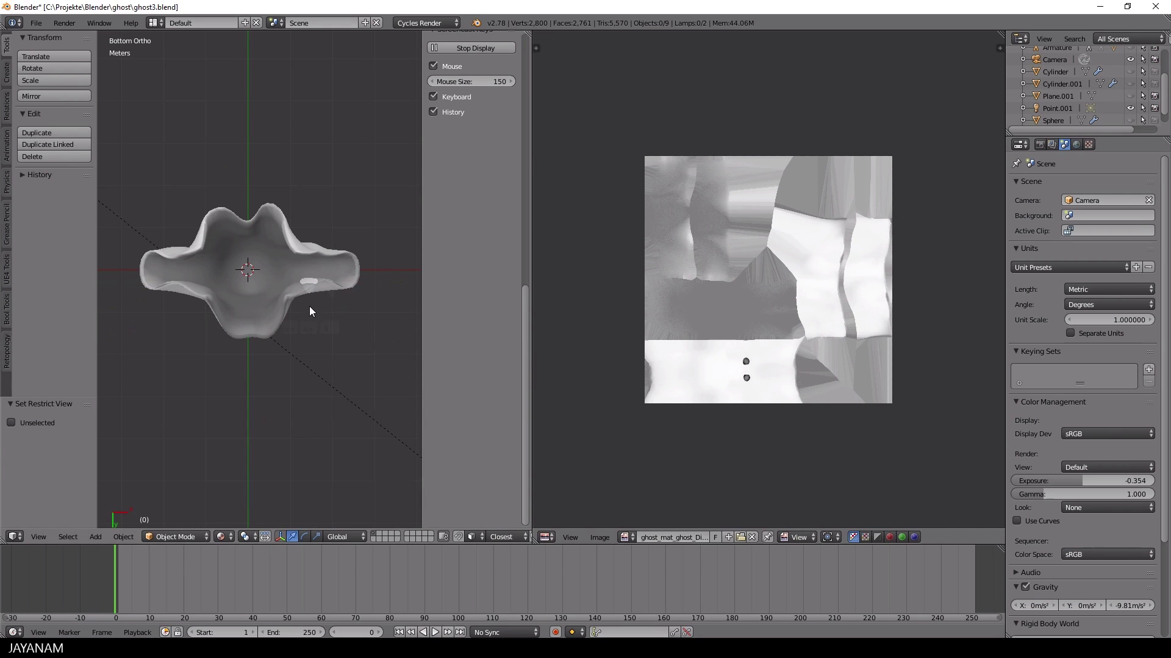
pyautogui.press('n')
pyautogui.scroll(1, 418, 330)
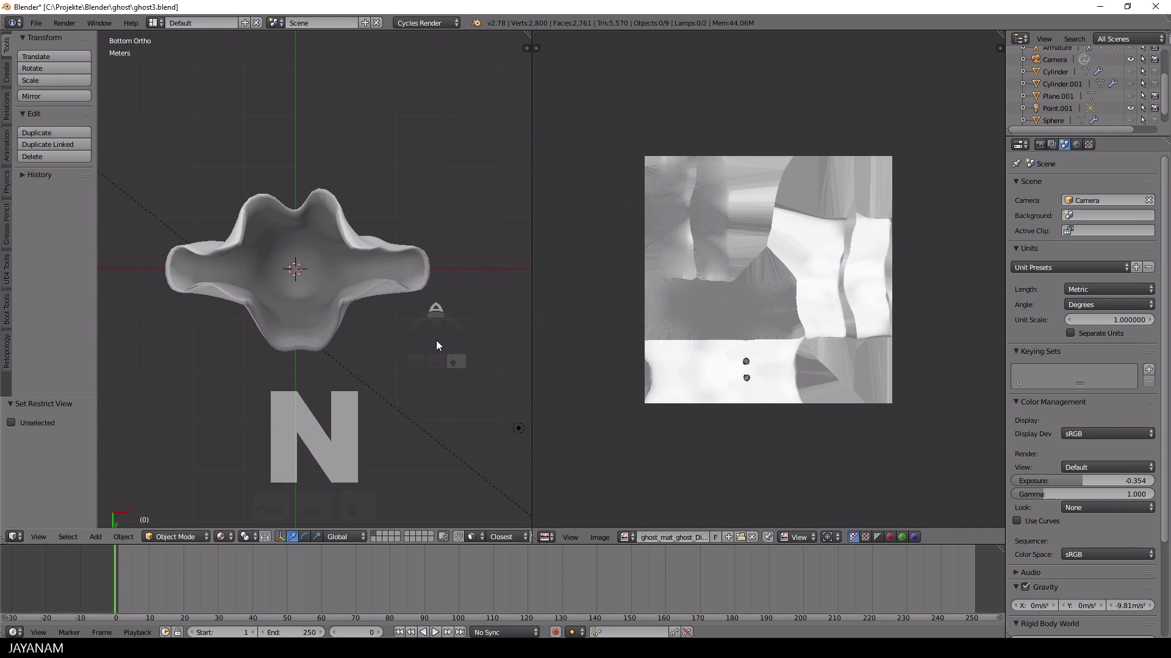
# Put the ghost mesh in Edit Mode with nothing selected, using face selection and synchronised UV and mesh selection.
pyautogui.rightClick(318, 273)
pyautogui.press('Tab')
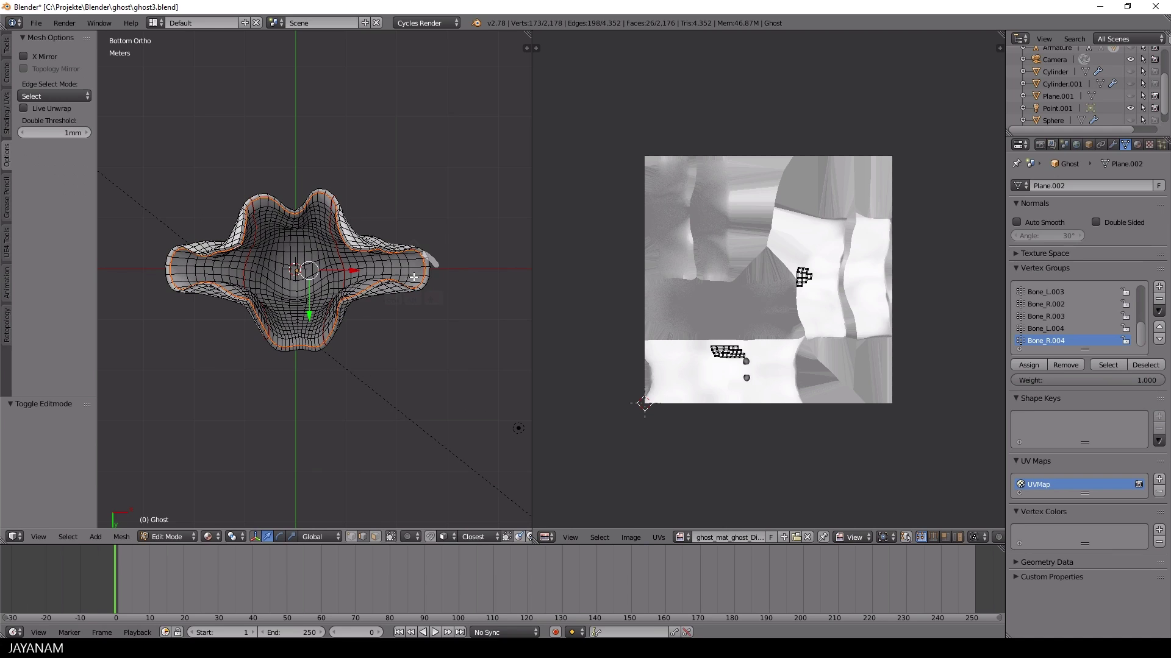
pyautogui.press('a')
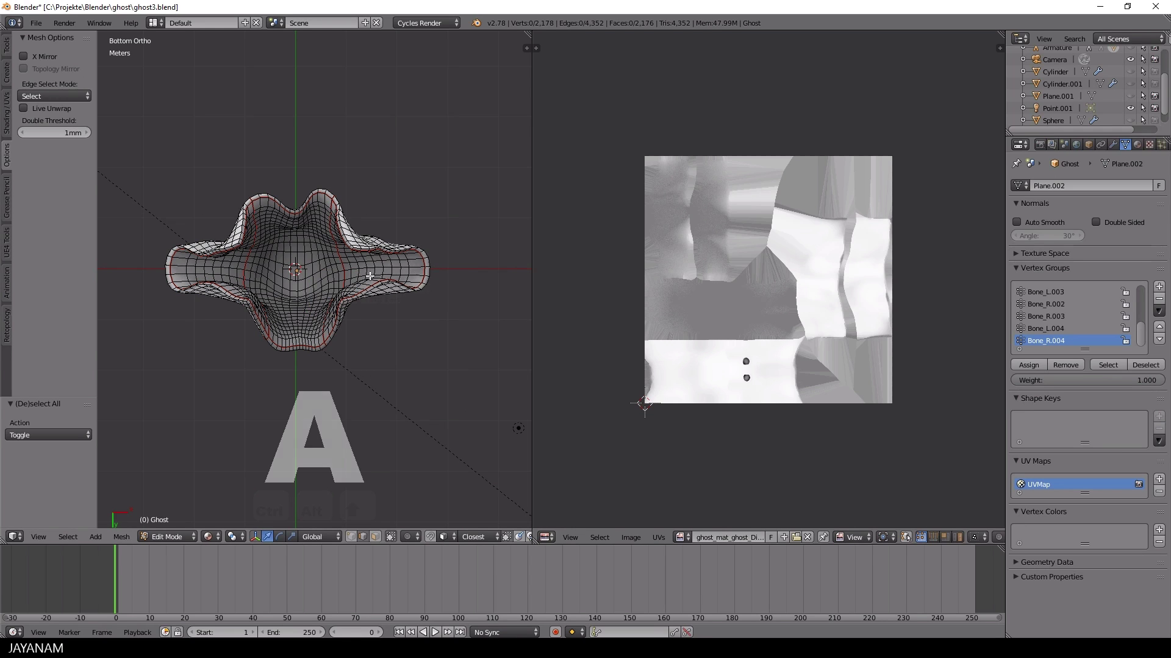
pyautogui.scroll(1, 370, 275)
pyautogui.press('3')
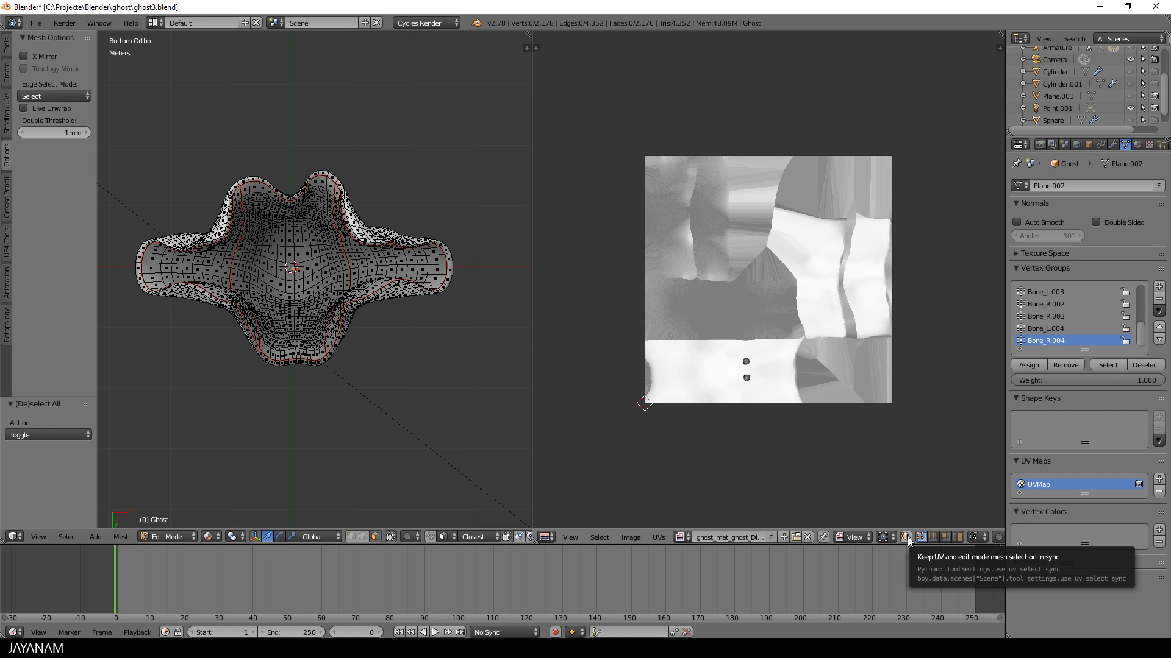
pyautogui.click(907, 536)
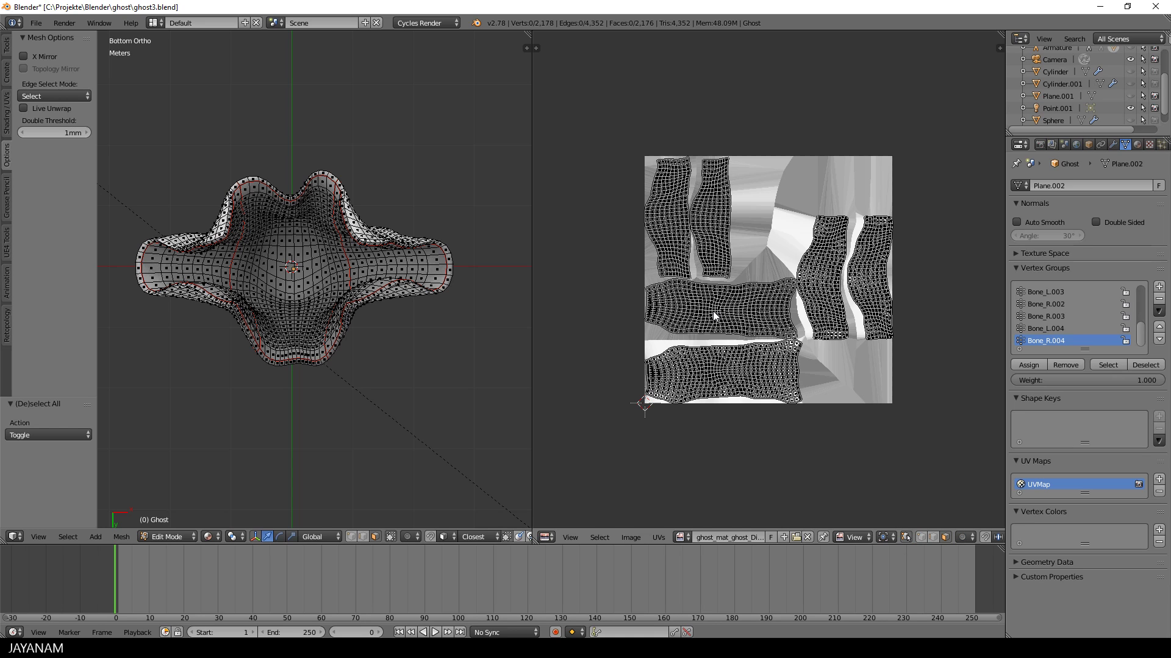
# Select the linked UV islands of the ghost's inner side: the central body island and the two sleeve islands.
pyautogui.press('l')
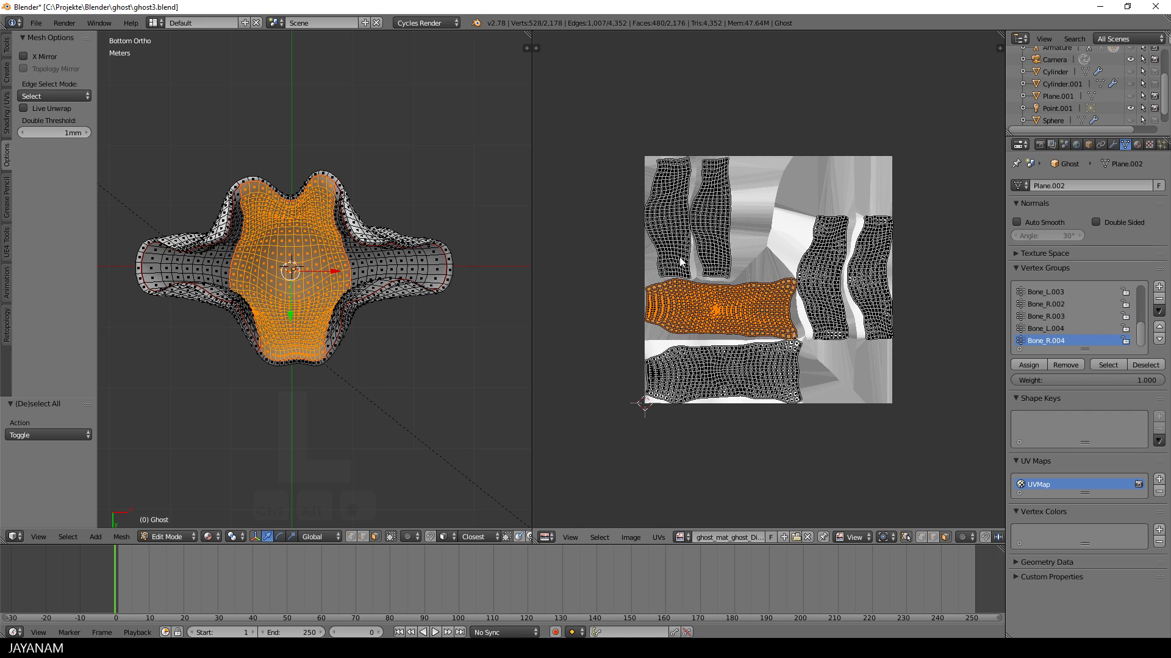
pyautogui.hotkey('shift', 'l')
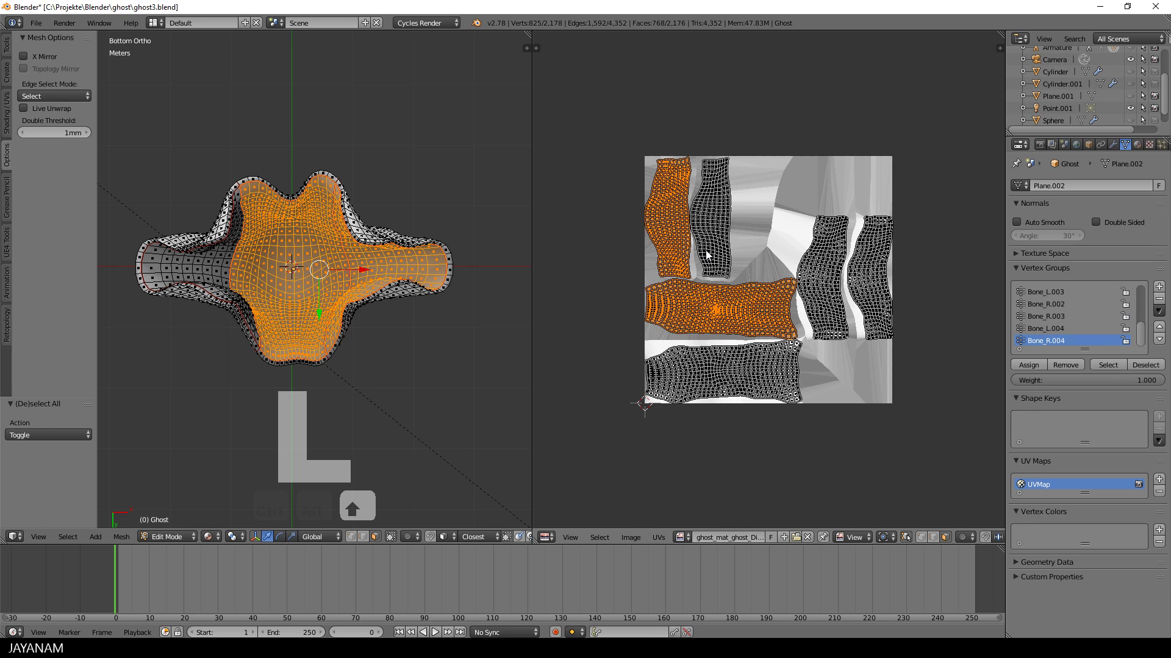
pyautogui.hotkey('shift', 'l')
pyautogui.moveTo(320, 288); pyautogui.dragTo(359, 219, button='middle')
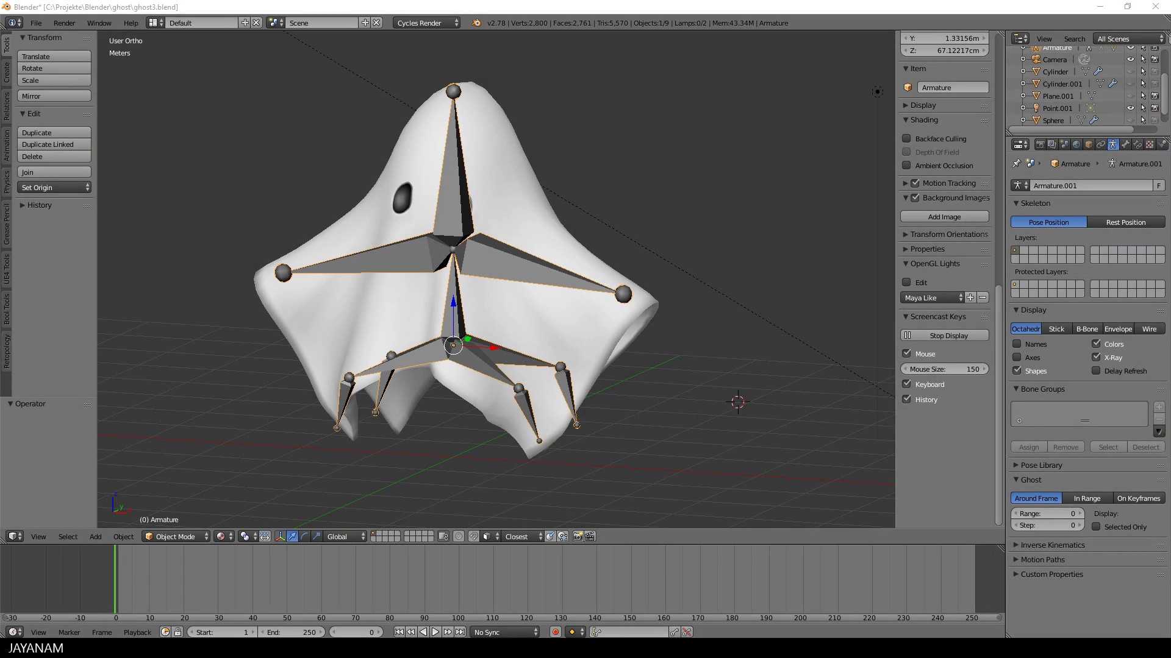
# Rename the armature object as Ghost.001.
pyautogui.moveTo(537, 146); pyautogui.dragTo(641, 258, button='middle')
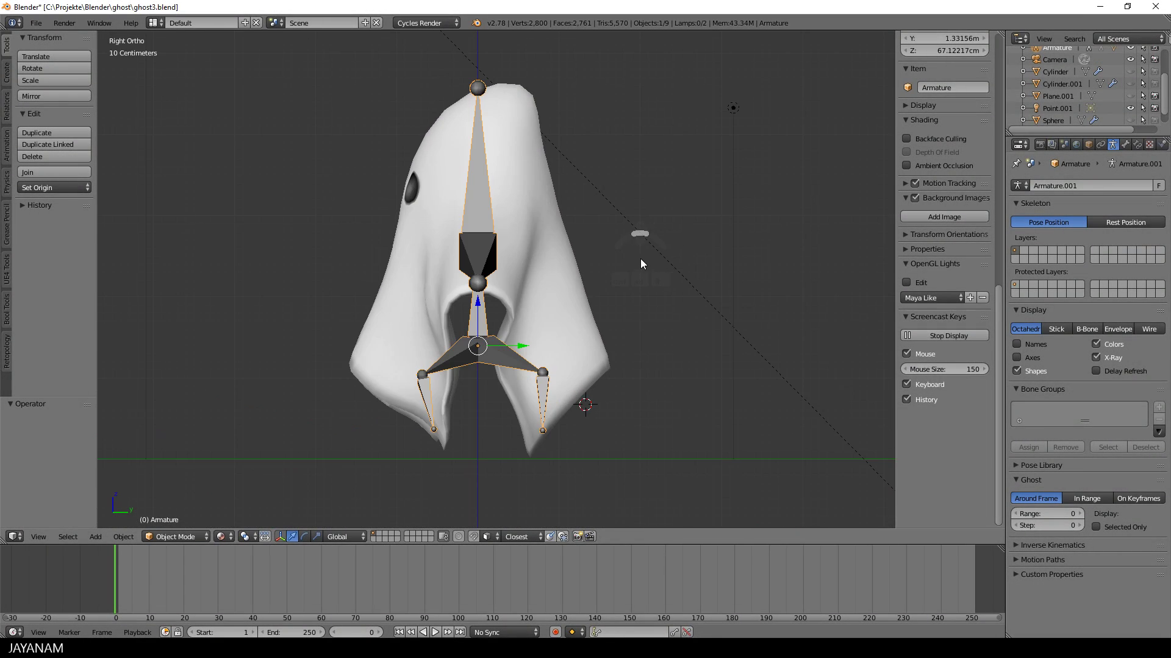
pyautogui.rightClick(485, 205)
pyautogui.rightClick(485, 206)
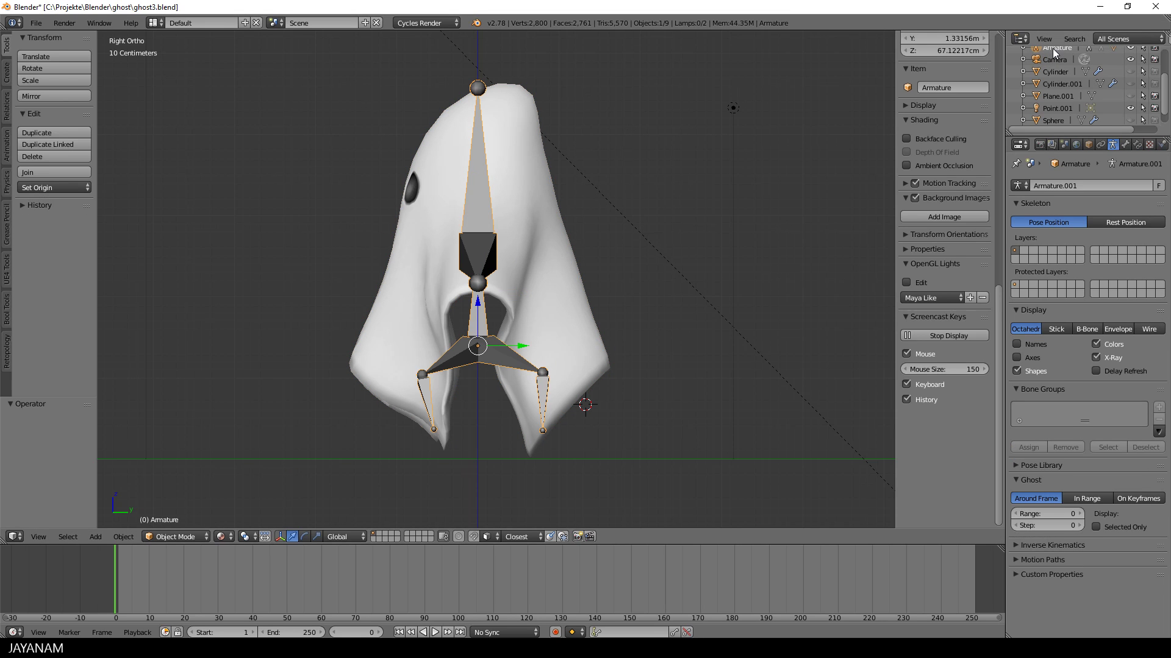
pyautogui.scroll(3, 1041, 76)
pyautogui.doubleClick(1055, 90)
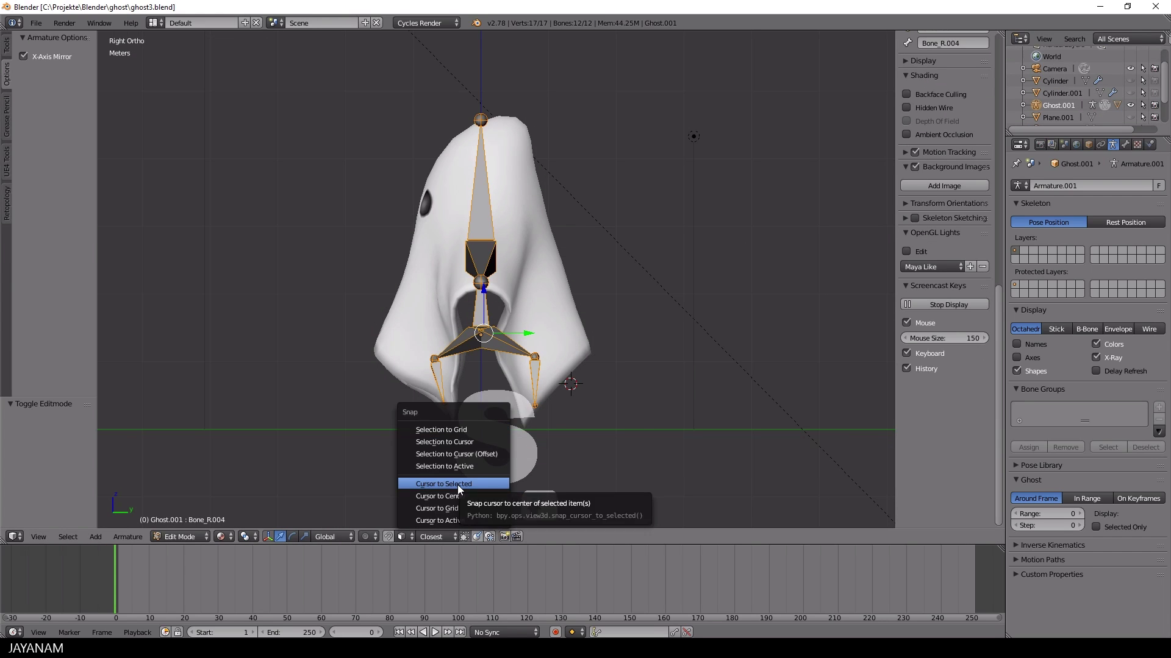
# Snap the 3D cursor to the scene centre and add a new bone there to the ghost's armature.
pyautogui.click(457, 485)
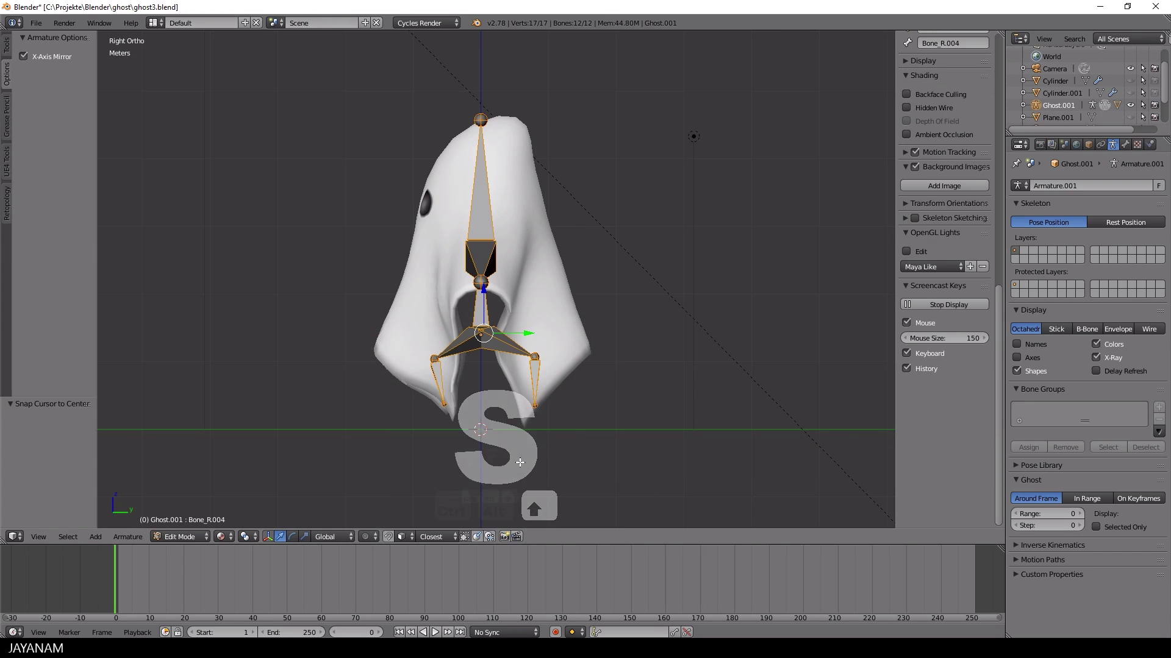
pyautogui.hotkey('shift', 'a')
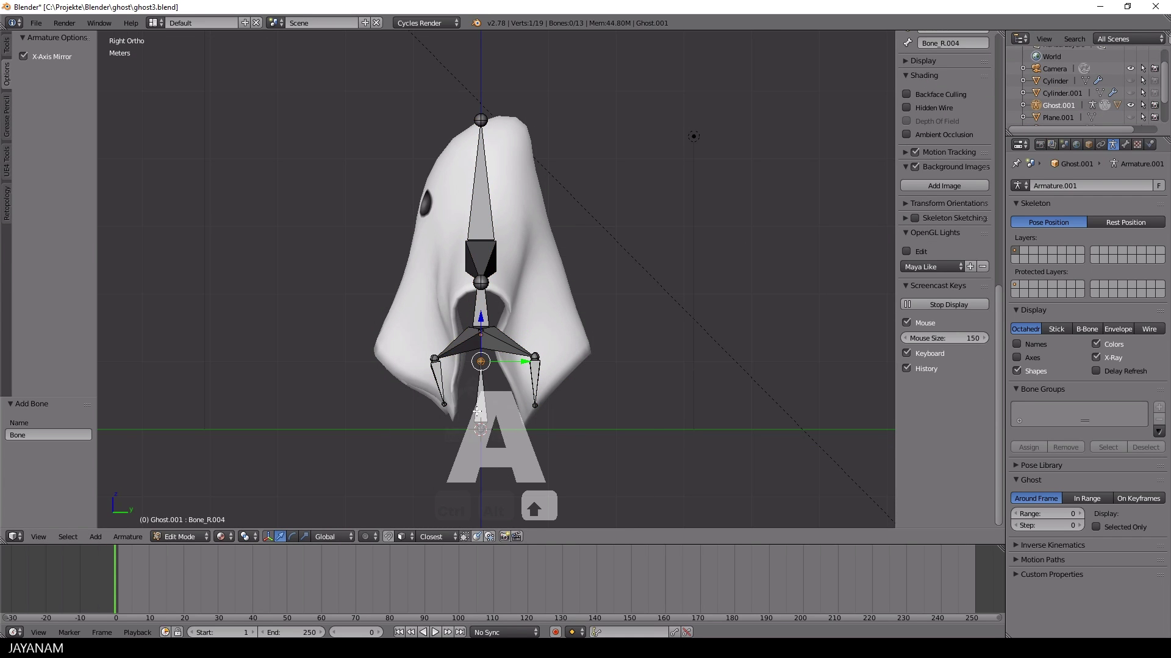
pyautogui.press('r')
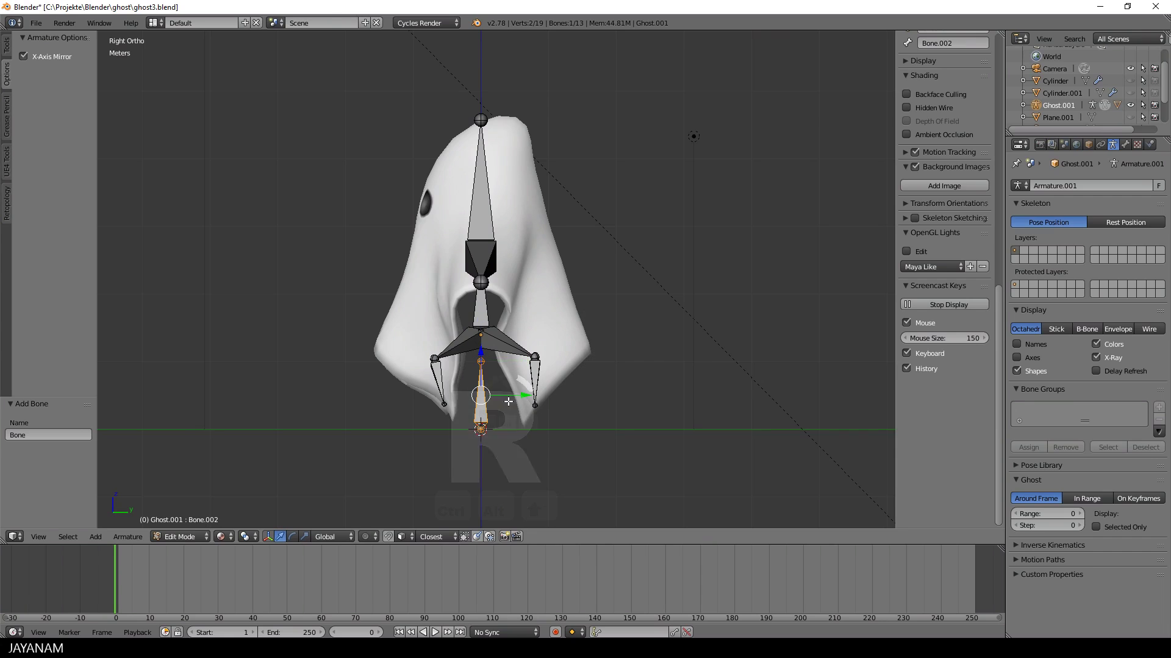
pyautogui.click(683, 372)
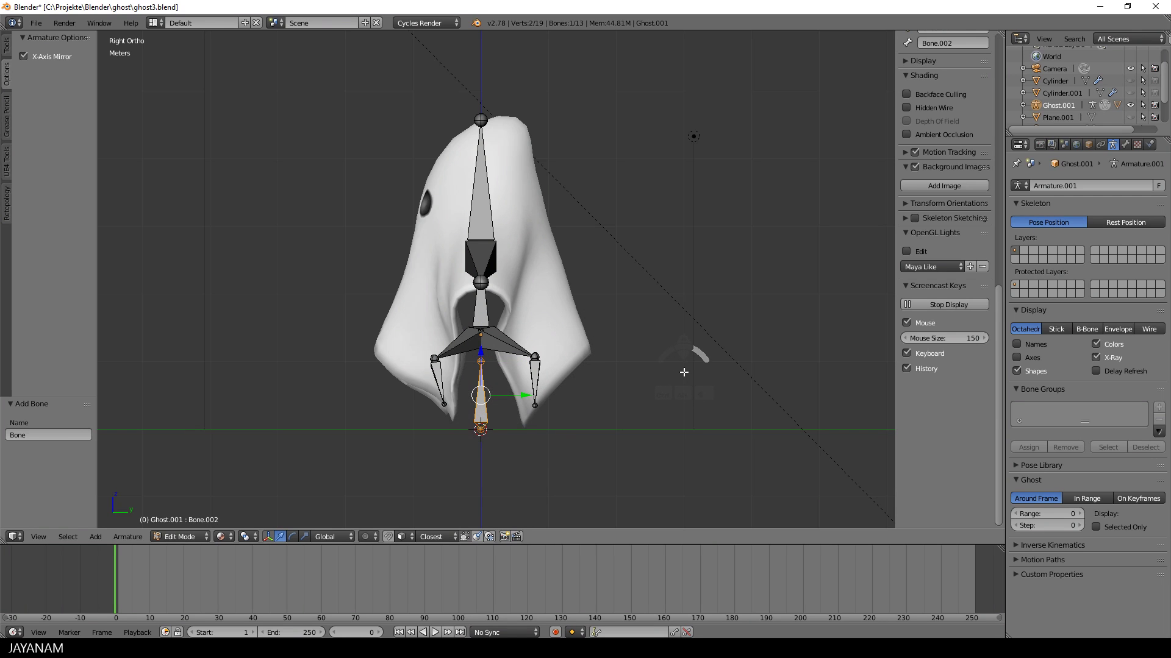
# Rotate the new bone by -90° in the side view and scale it up by about 3.3.
pyautogui.write('r')
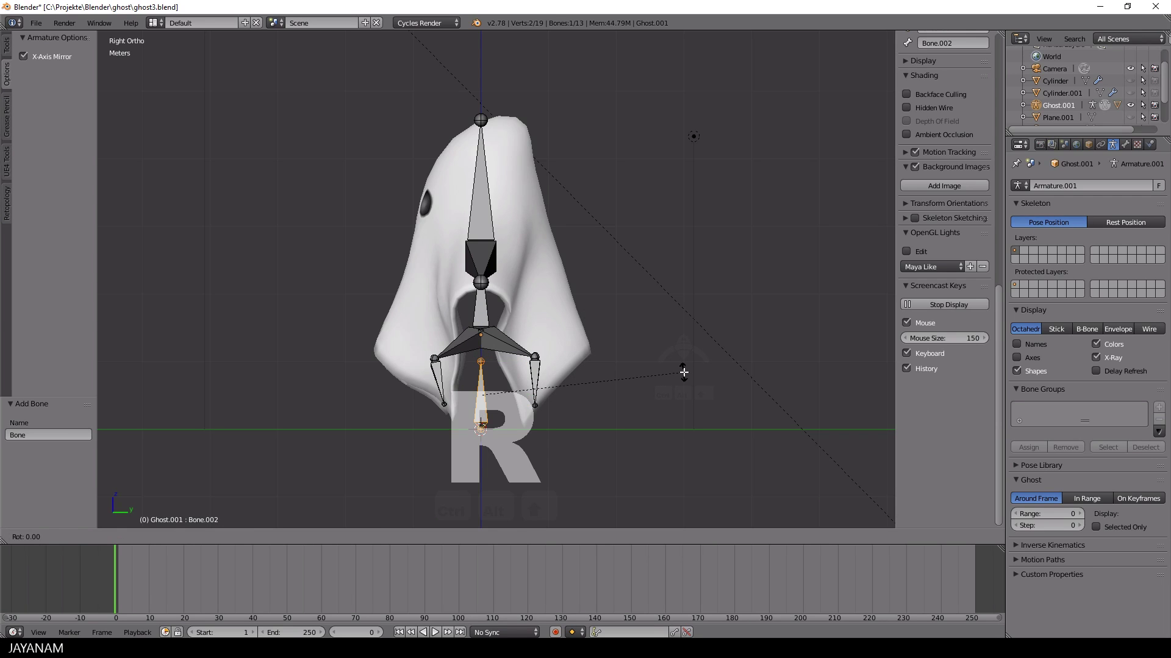
pyautogui.write('-90')
pyautogui.press('Return')
pyautogui.press('s')
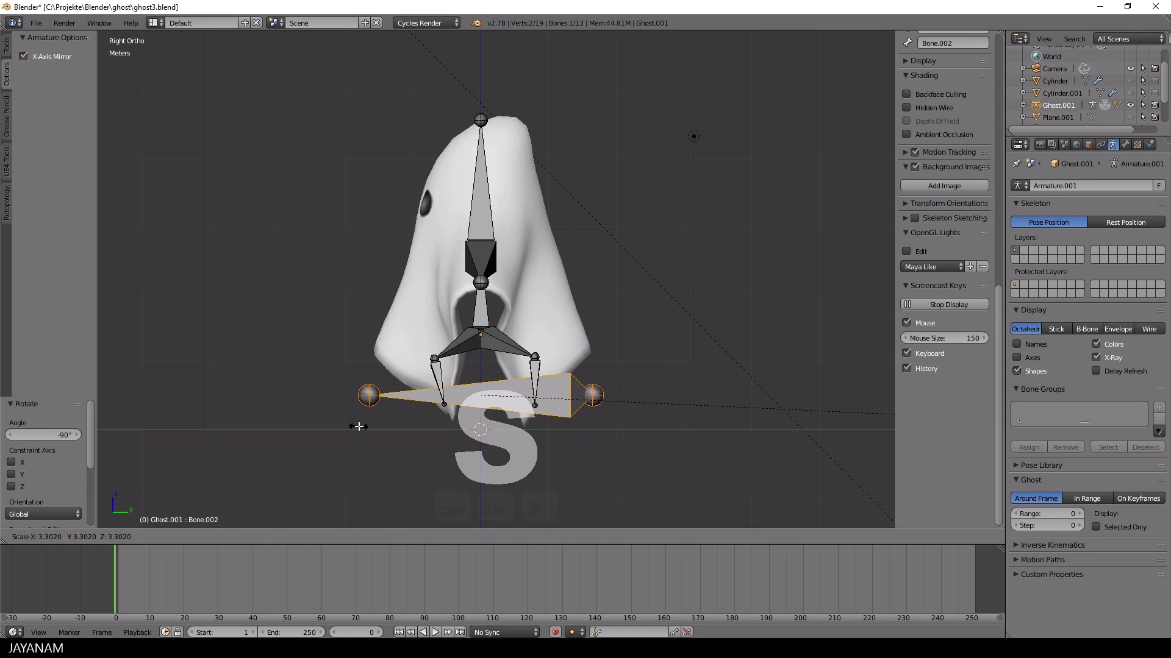
pyautogui.click(358, 423)
# Move the new bone up about 57 cm along Z to just below the lower spine bone and return to Object Mode.
pyautogui.press('KP_1')
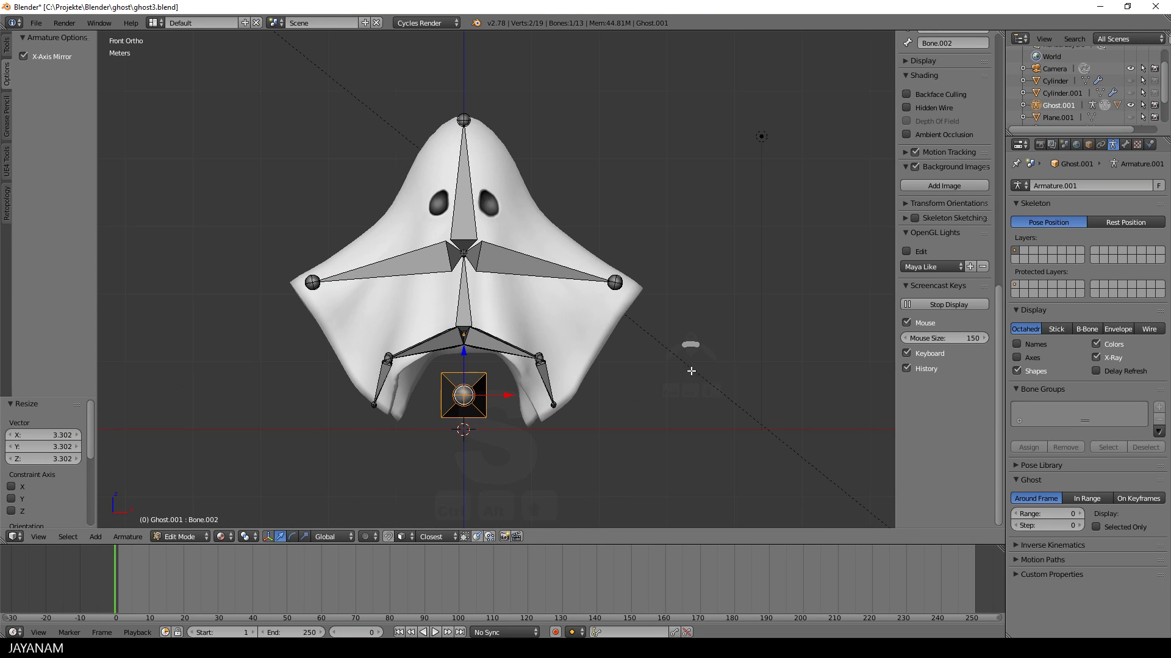
pyautogui.press('g')
pyautogui.press('z')
pyautogui.click(471, 314)
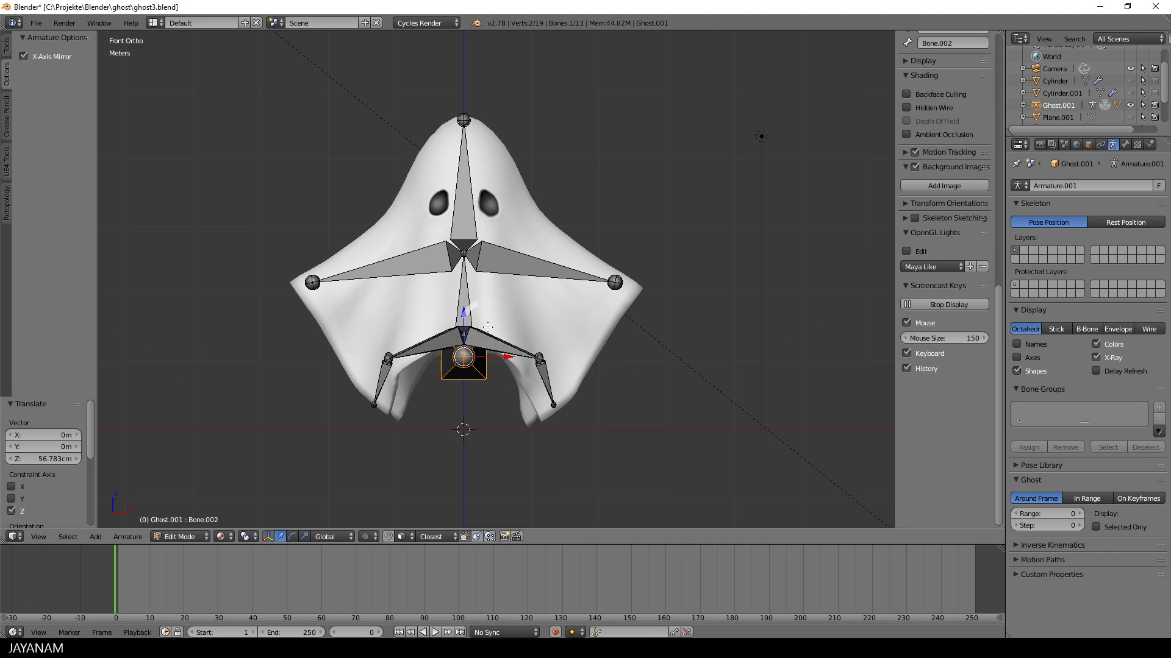
pyautogui.press('Tab')
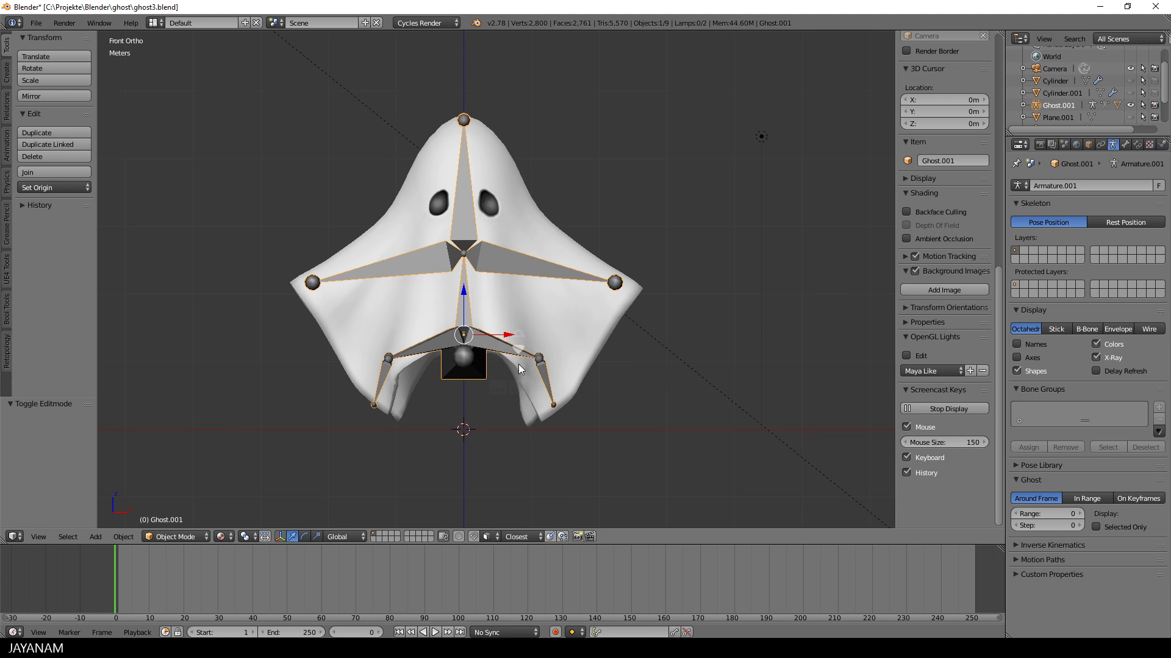
# Parent the ghost mesh to the armature with automatic weights.
pyautogui.rightClick(493, 305)
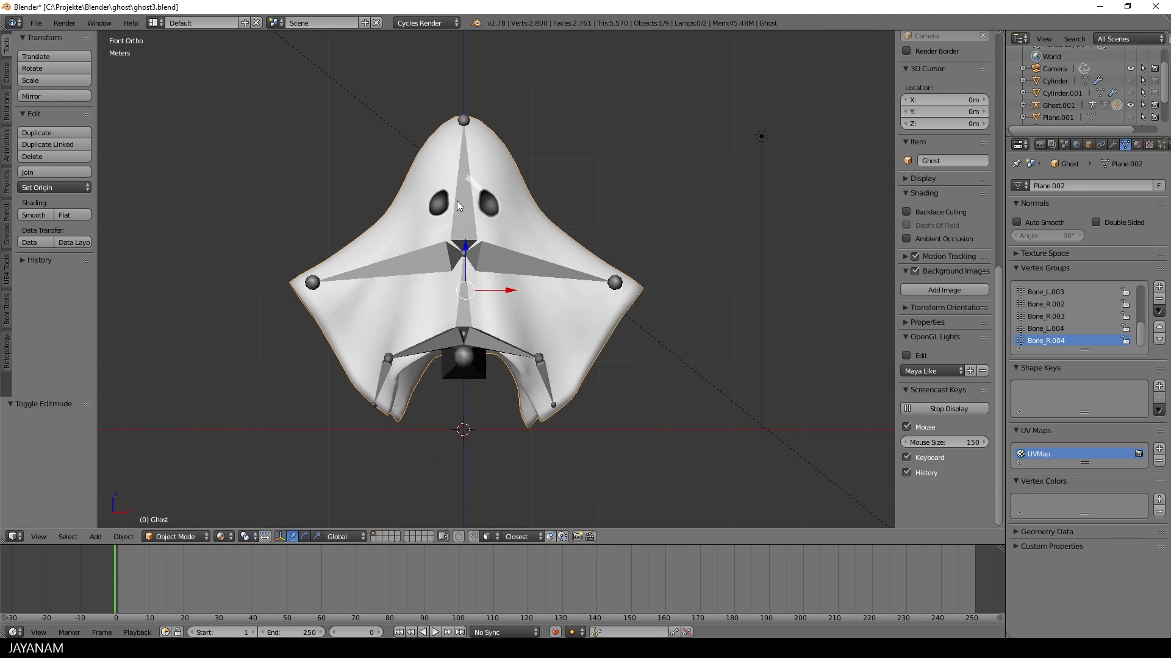
pyautogui.keyDown('shift'); pyautogui.rightClick(457, 200); pyautogui.keyUp('shift')
pyautogui.hotkey('ctrl', 'p')
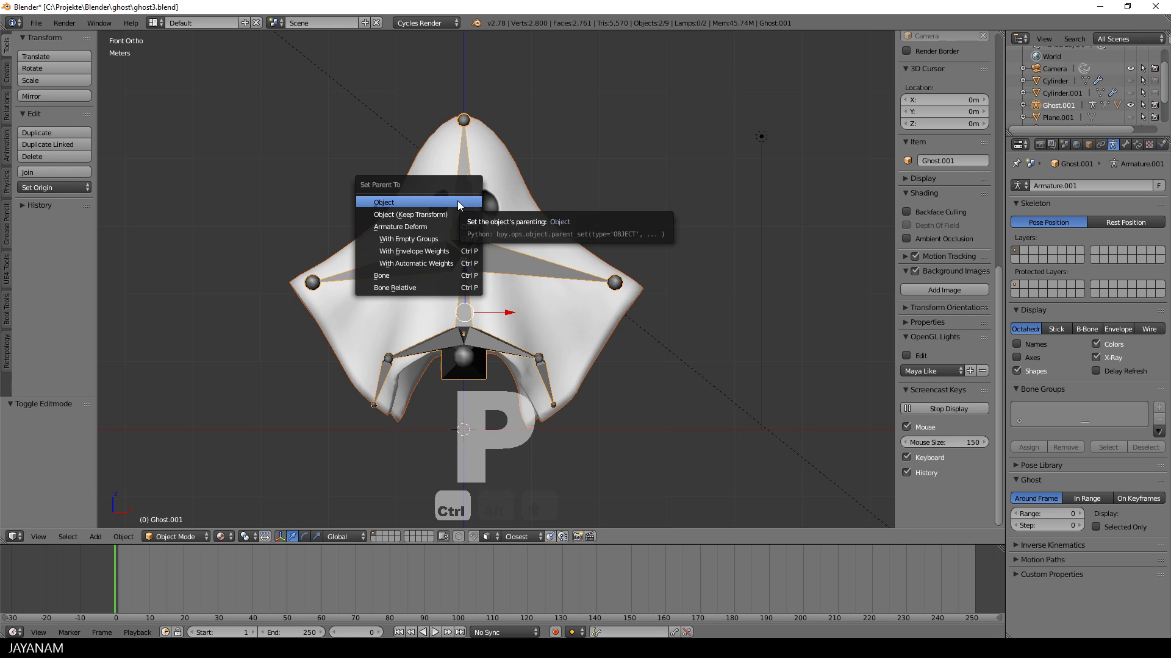
pyautogui.scroll(-5, 457, 200)
pyautogui.press('Return')
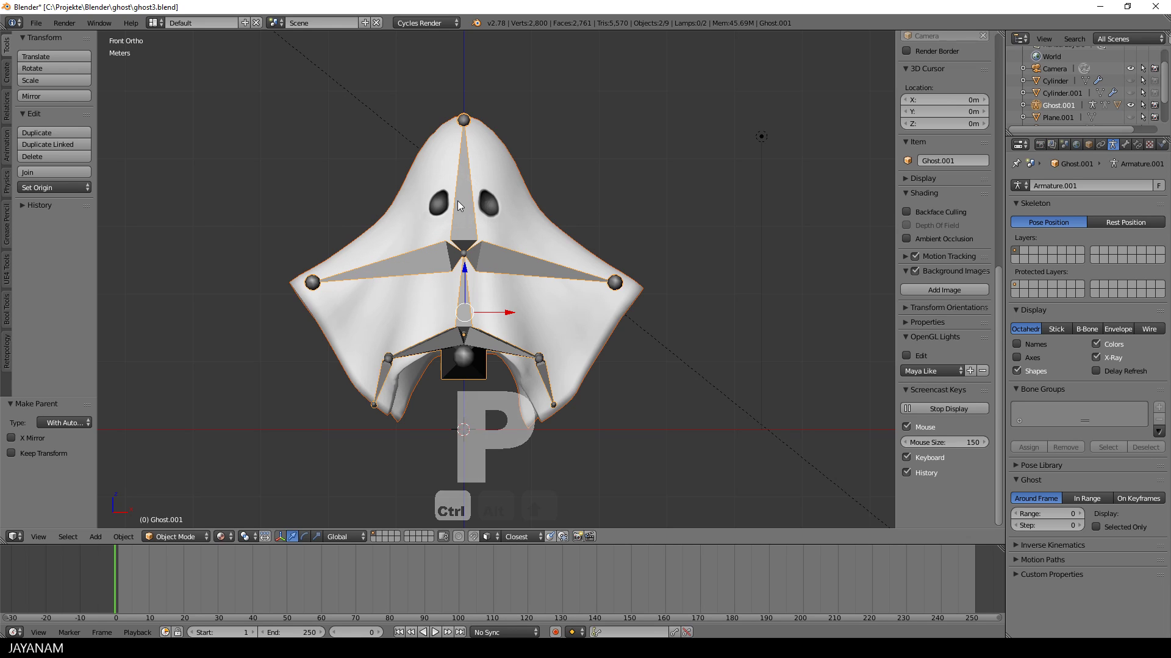
# Test the root bone's influence on the mesh by moving it in Pose Mode, and cancel the move.
pyautogui.press('Tab')
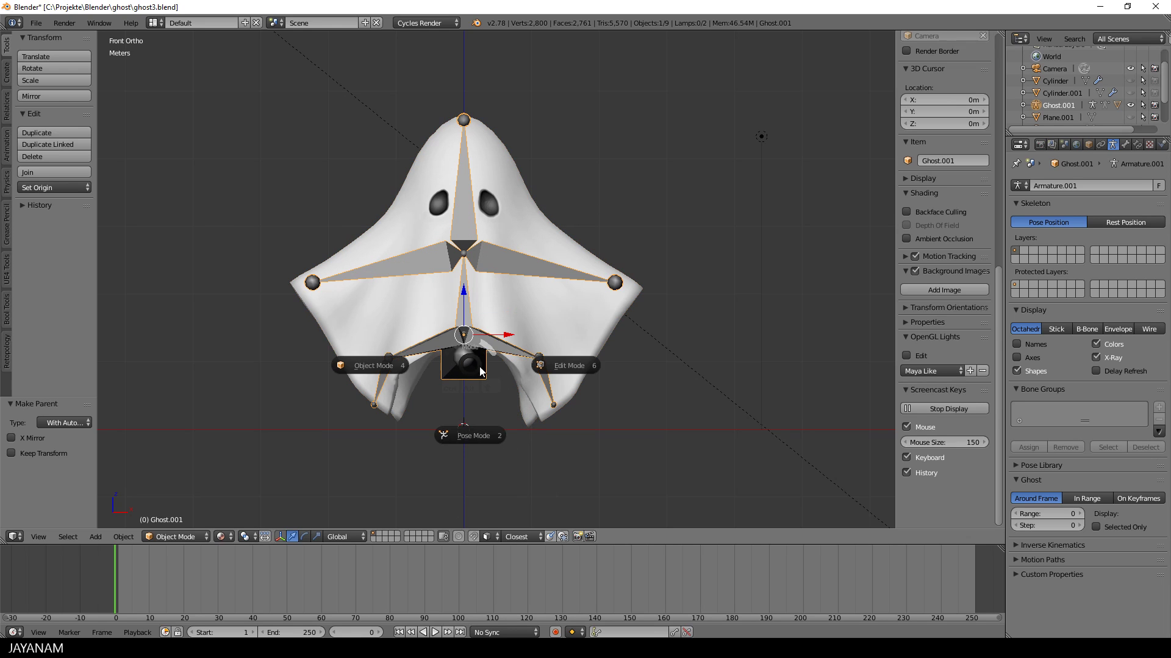
pyautogui.click(472, 434)
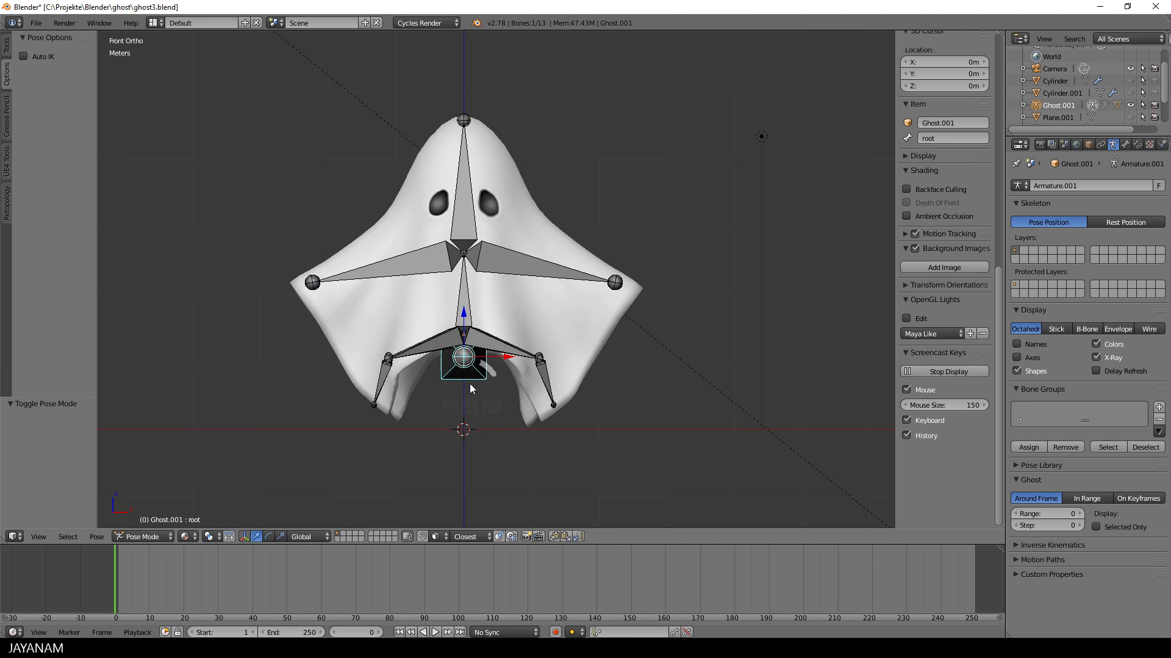
pyautogui.press('g')
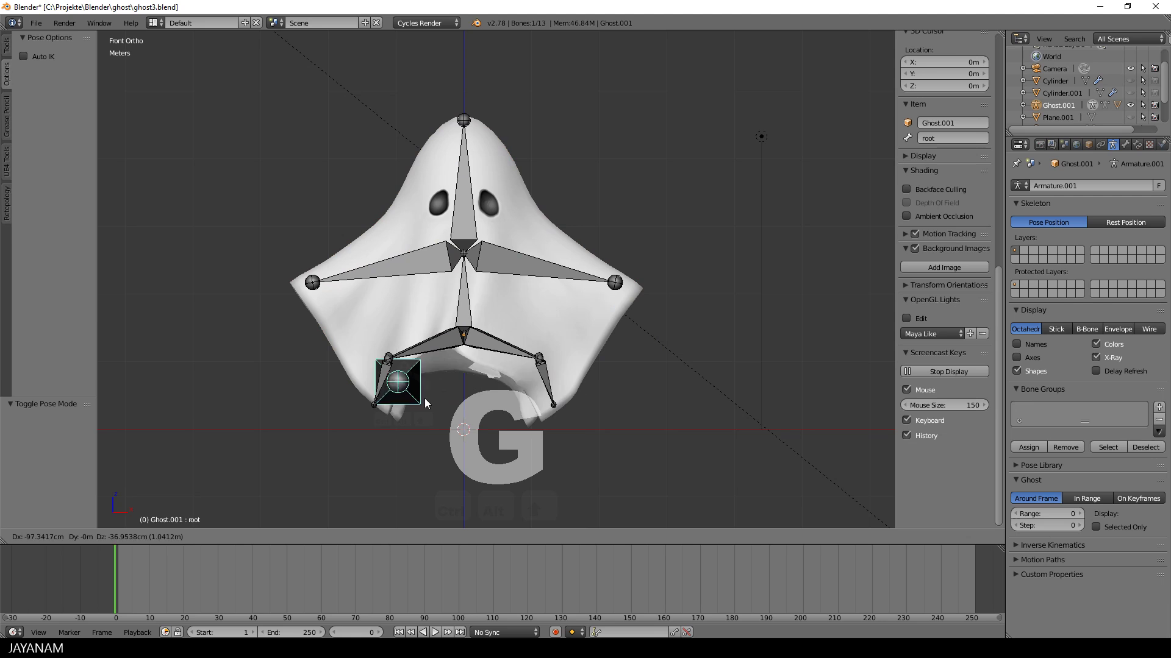
pyautogui.rightClick(461, 410)
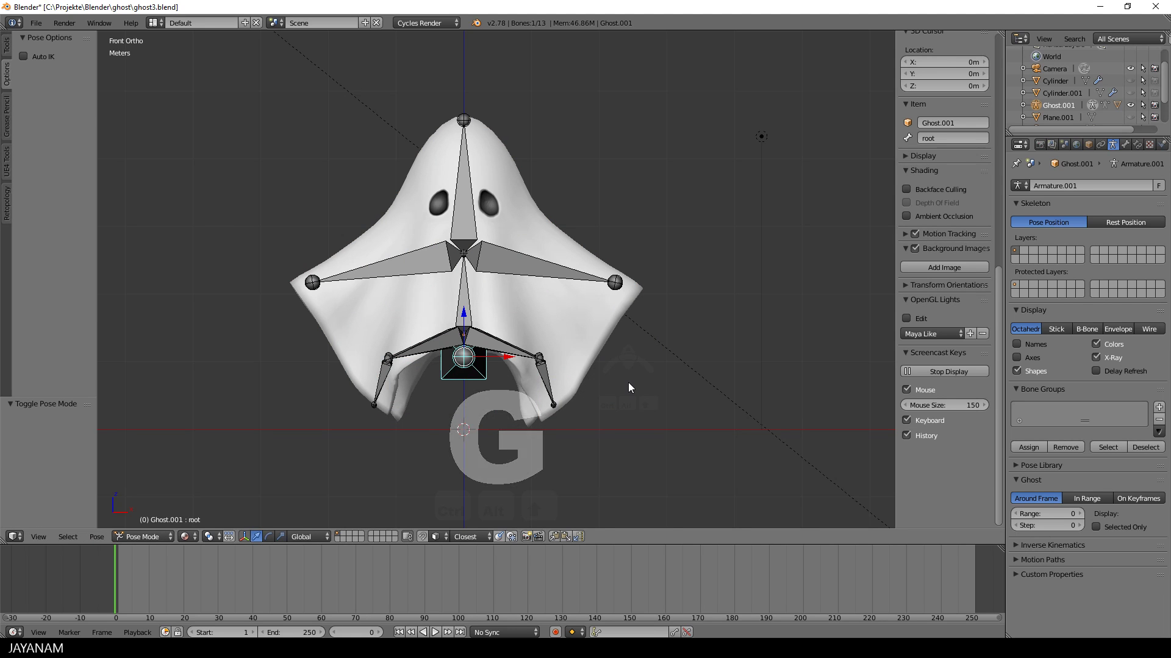
# Switch the ghost mesh to Weight Paint mode with the root vertex group active.
pyautogui.rightClick(540, 304)
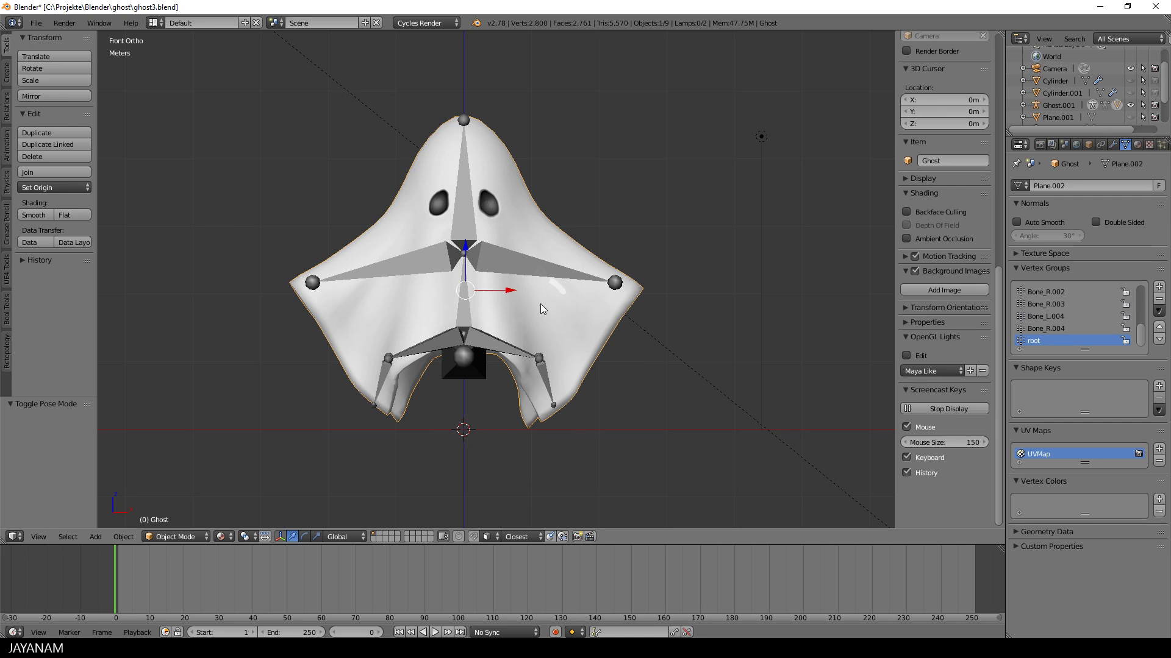
pyautogui.press('Tab')
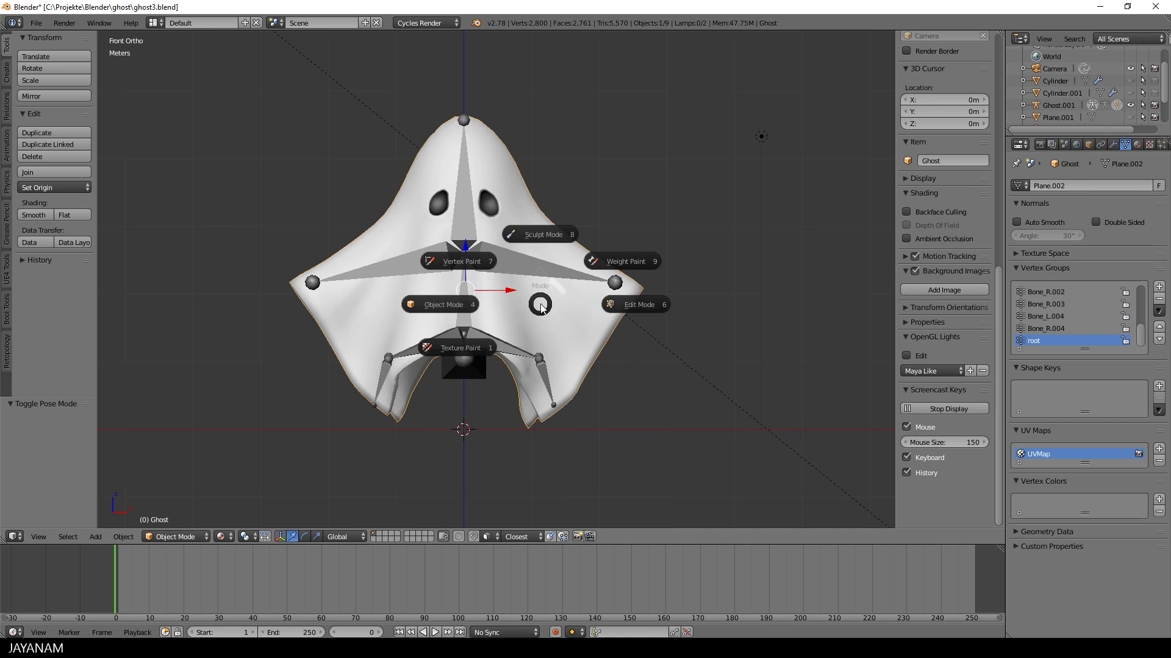
pyautogui.click(623, 262)
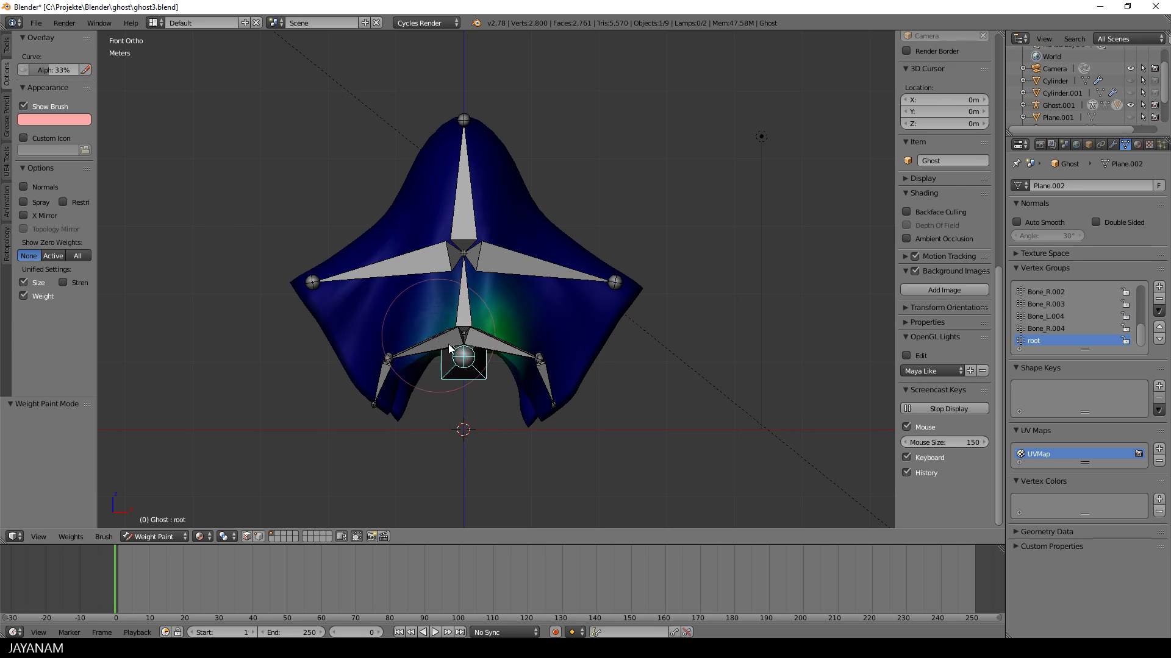
# Switch the weight paint brush to Add and set its strength to 1.
pyautogui.click(8, 45)
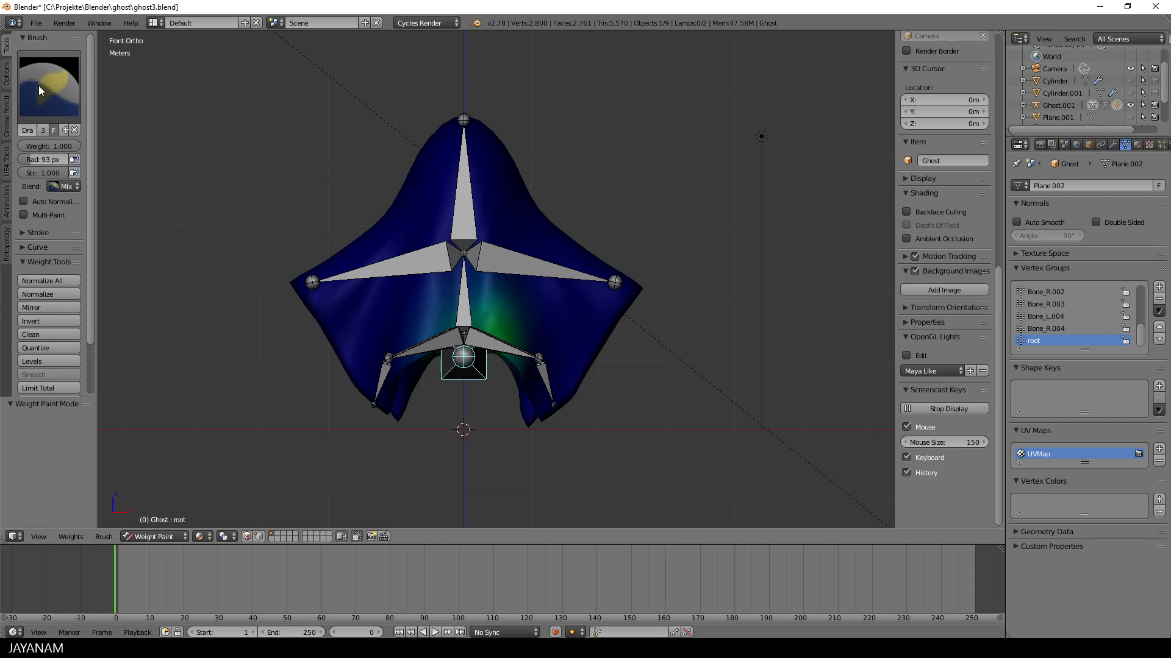
pyautogui.click(39, 85)
pyautogui.click(50, 173)
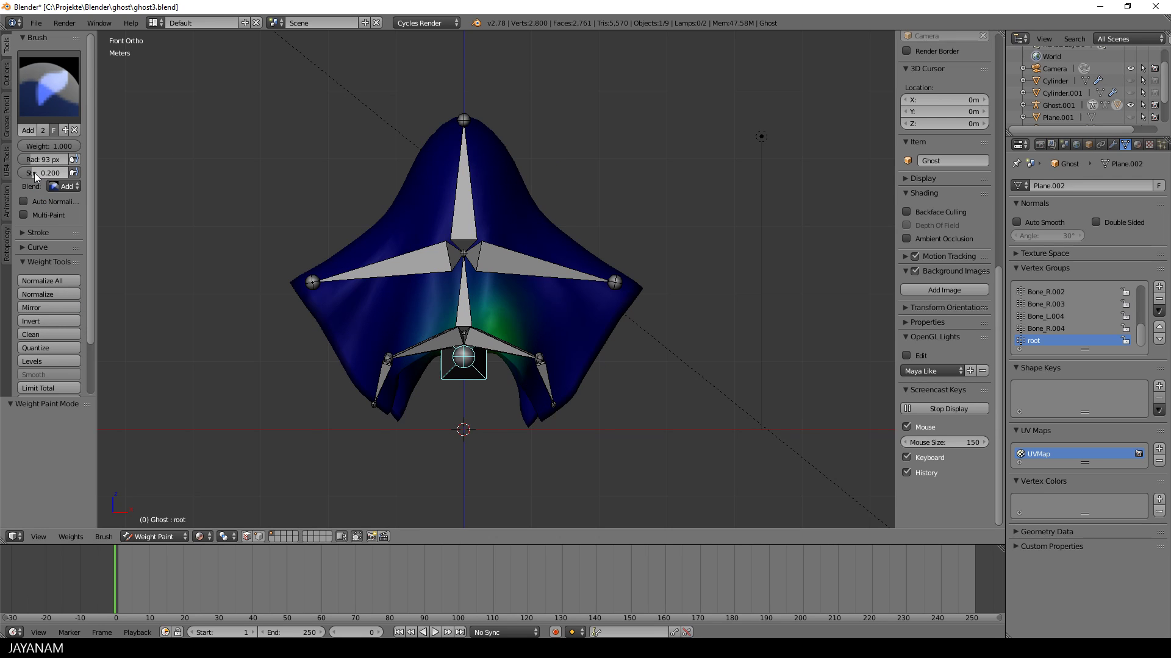
pyautogui.click(35, 173)
pyautogui.write('1')
pyautogui.press('Return')
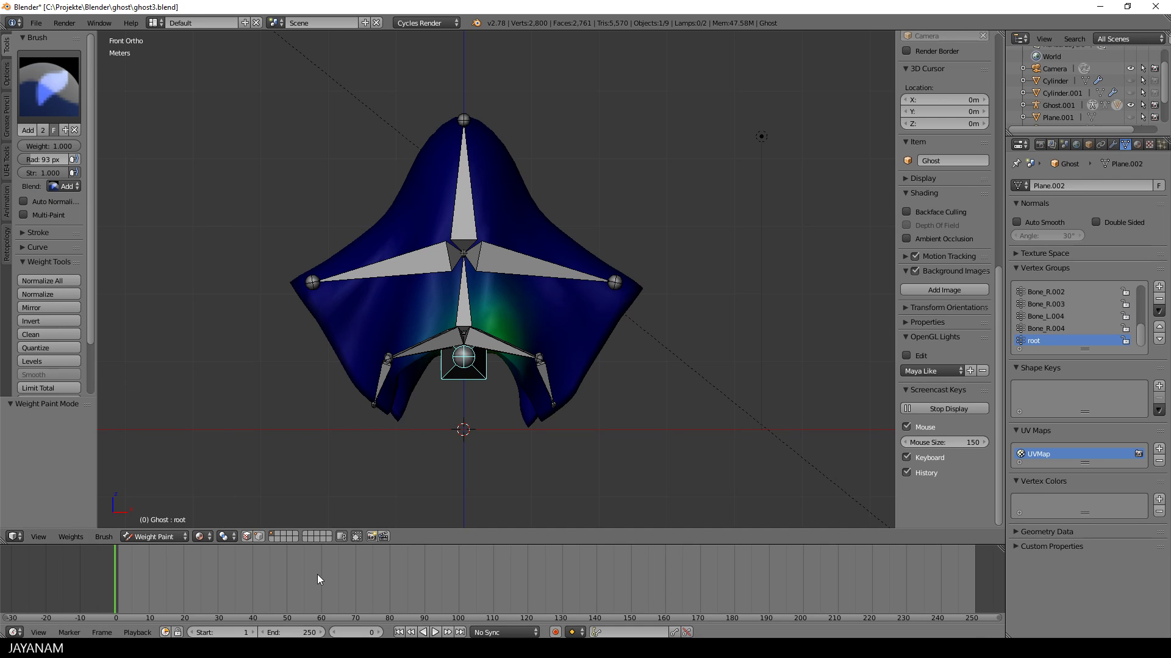
# Paint full root bone weight over the entire ghost mesh and check the coverage from below.
pyautogui.click(357, 537)
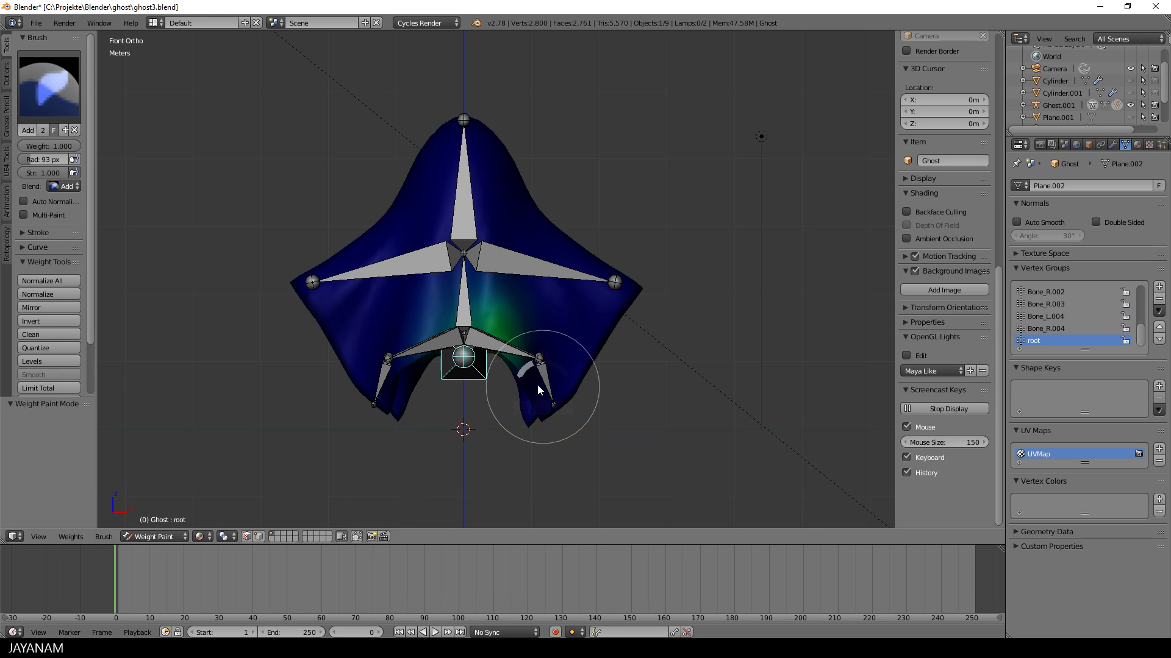
pyautogui.moveTo(537, 384)
pyautogui.mouseDown()
pyautogui.moveTo(511, 342)
pyautogui.moveTo(646, 351)
pyautogui.moveTo(504, 416)
pyautogui.moveTo(576, 395)
pyautogui.moveTo(659, 331)
pyautogui.moveTo(297, 287)
pyautogui.moveTo(532, 286)
pyautogui.moveTo(721, 260)
pyautogui.moveTo(373, 247)
pyautogui.moveTo(305, 225)
pyautogui.moveTo(492, 173)
pyautogui.moveTo(476, 143)
pyautogui.moveTo(518, 89)
pyautogui.moveTo(617, 115)
pyautogui.moveTo(690, 173)
pyautogui.moveTo(572, 298)
pyautogui.mouseUp()
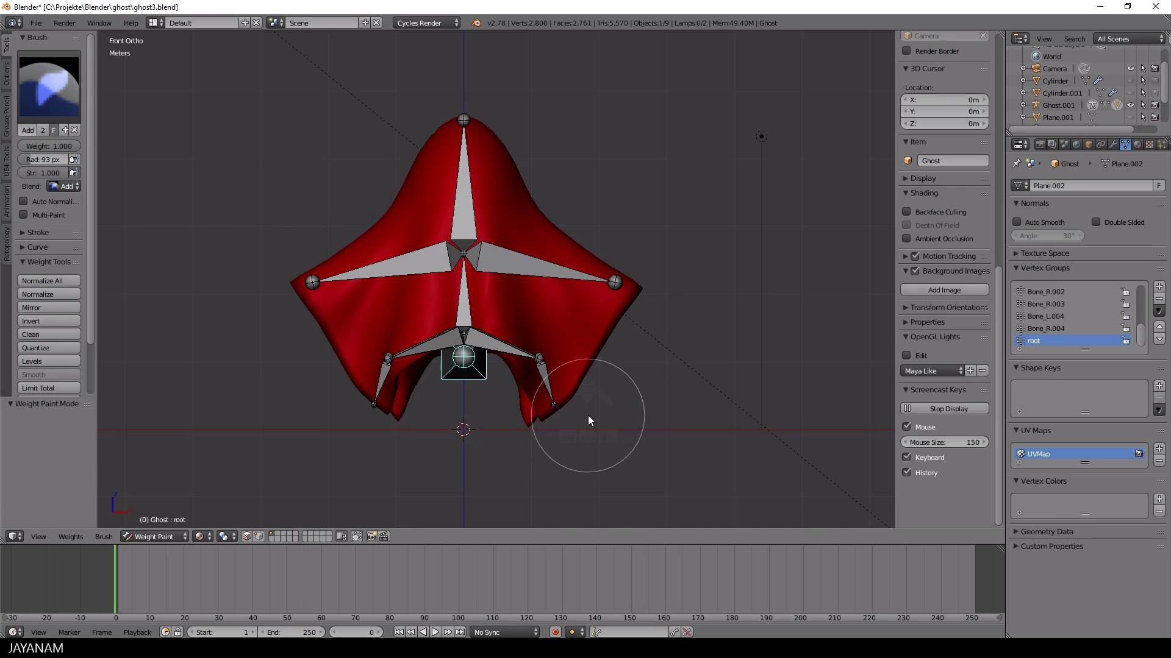
pyautogui.press('ctrl+KP_7')
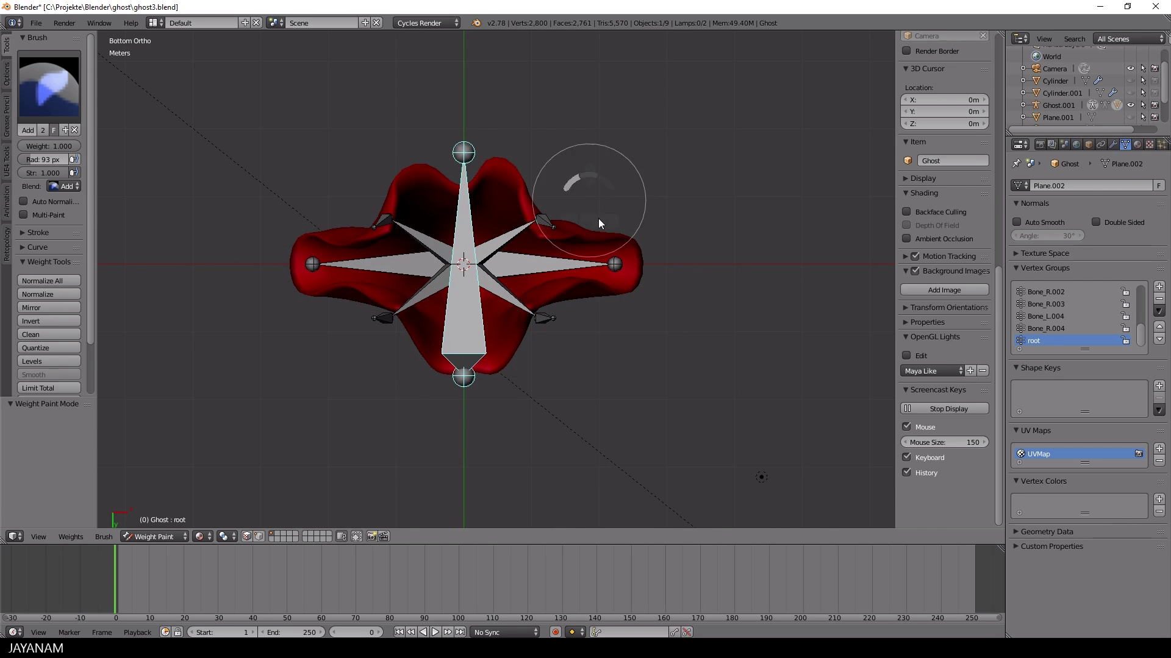
pyautogui.moveTo(598, 218)
pyautogui.mouseDown(button='middle')
pyautogui.moveTo(627, 331)
pyautogui.moveTo(641, 337)
pyautogui.moveTo(641, 314)
pyautogui.mouseUp(button='middle')
pyautogui.press('KP_1')
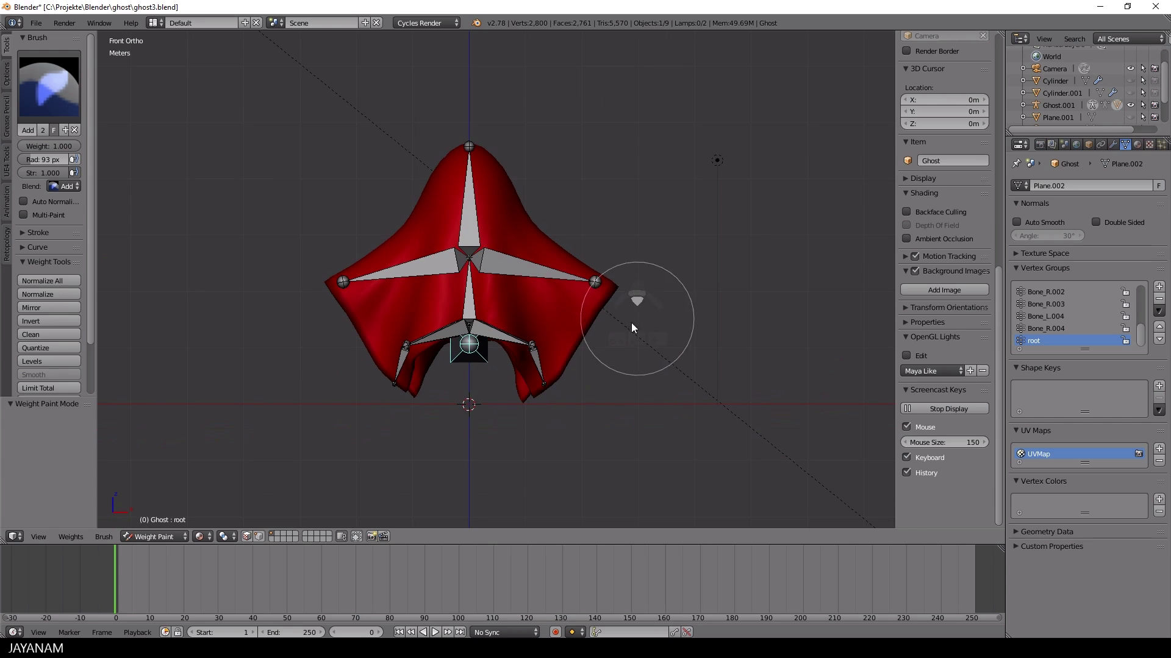
# Test the root bone's influence by moving it, cancel the move, and return the mesh to Object Mode.
pyautogui.press('g')
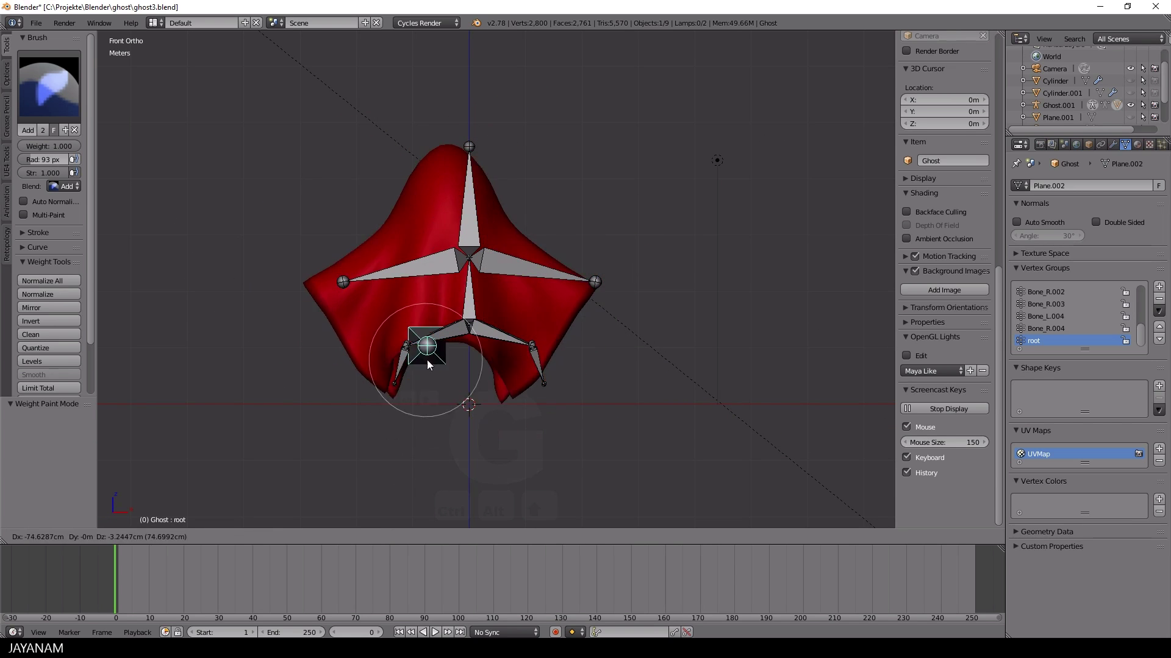
pyautogui.rightClick(484, 390)
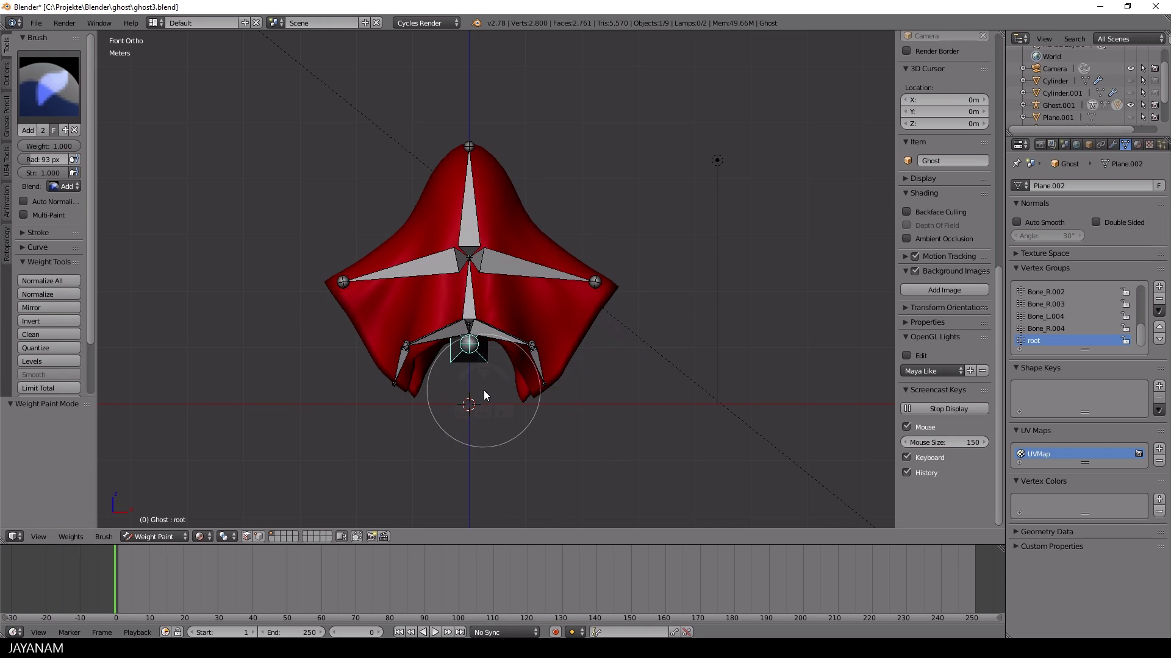
pyautogui.hotkey('ctrl', 'Tab')
pyautogui.click(535, 383)
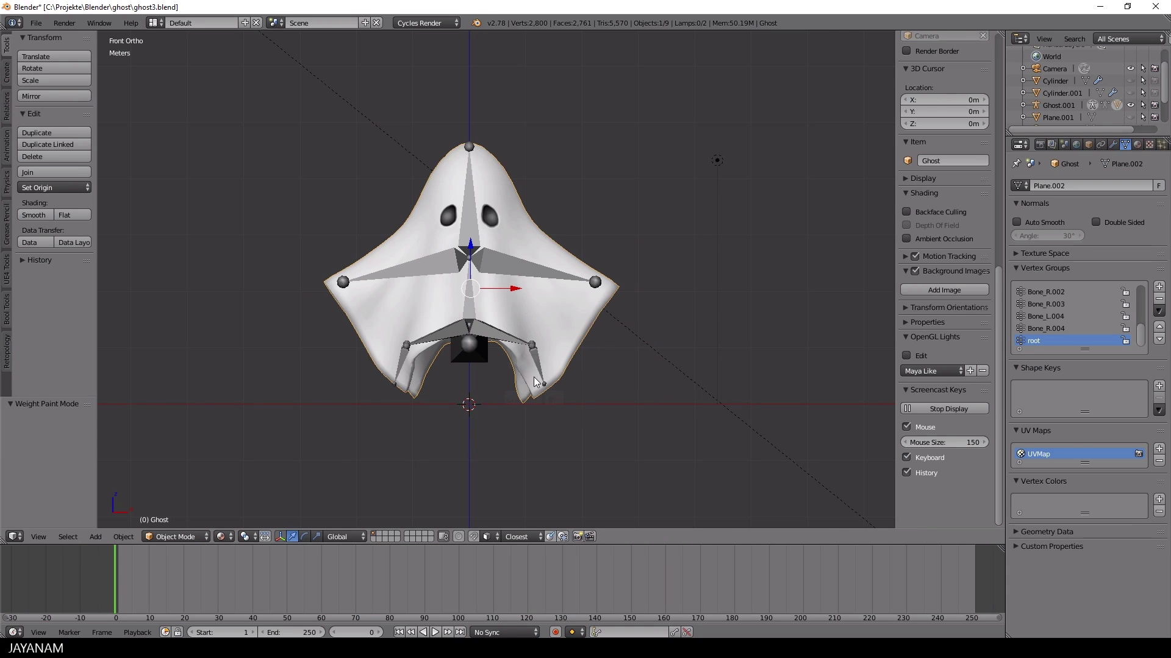
# Split the 3D viewport vertically and turn the new area into a Dope Sheet in Action Editor mode.
pyautogui.moveTo(652, 394)
pyautogui.mouseDown(button='middle')
pyautogui.moveTo(556, 411)
pyautogui.moveTo(532, 434)
pyautogui.moveTo(510, 398)
pyautogui.moveTo(586, 415)
pyautogui.moveTo(649, 397)
pyautogui.mouseUp(button='middle')
pyautogui.moveTo(717, 371); pyautogui.dragTo(620, 429, button='middle')
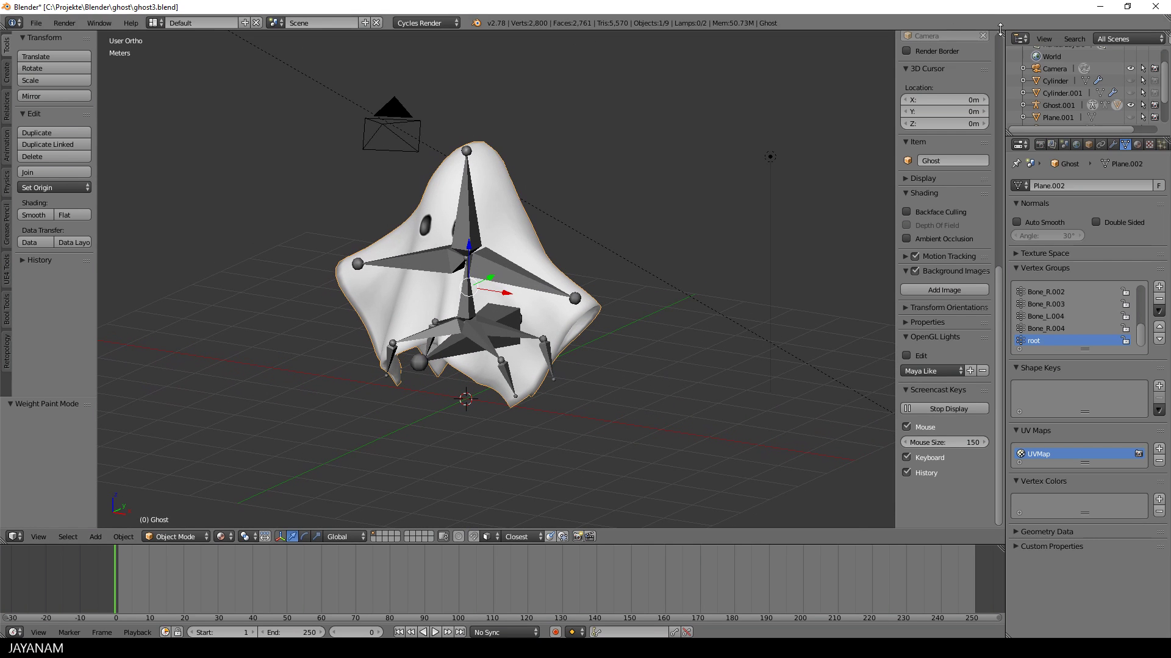
pyautogui.moveTo(1001, 35); pyautogui.dragTo(543, 84)
pyautogui.press('n')
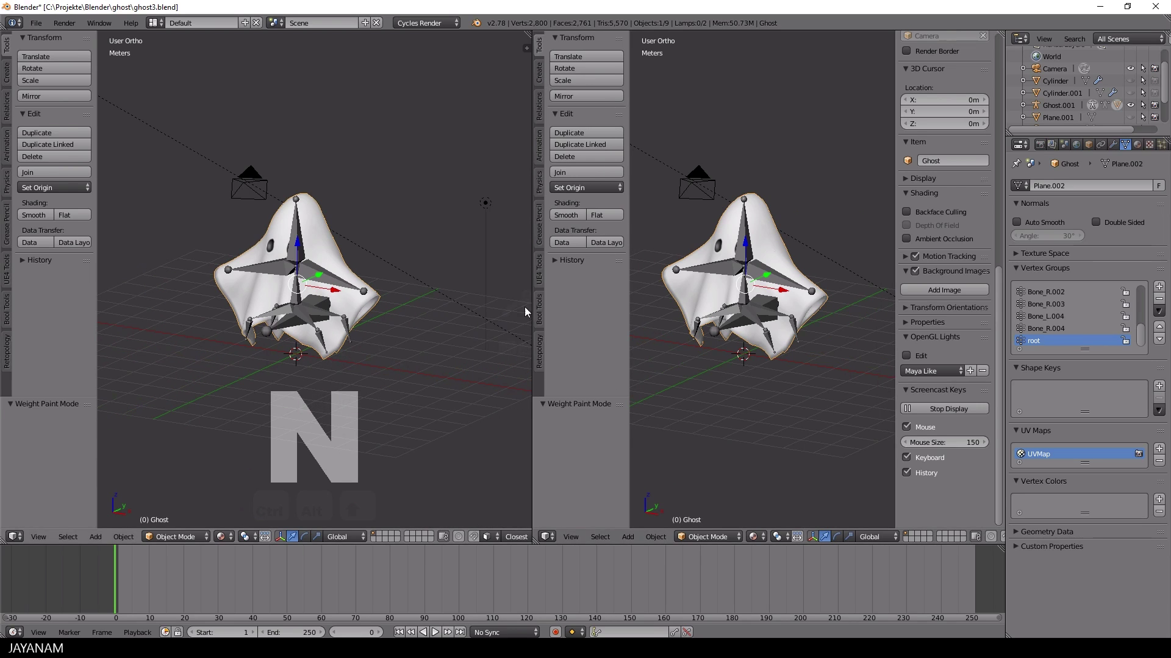
pyautogui.click(547, 536)
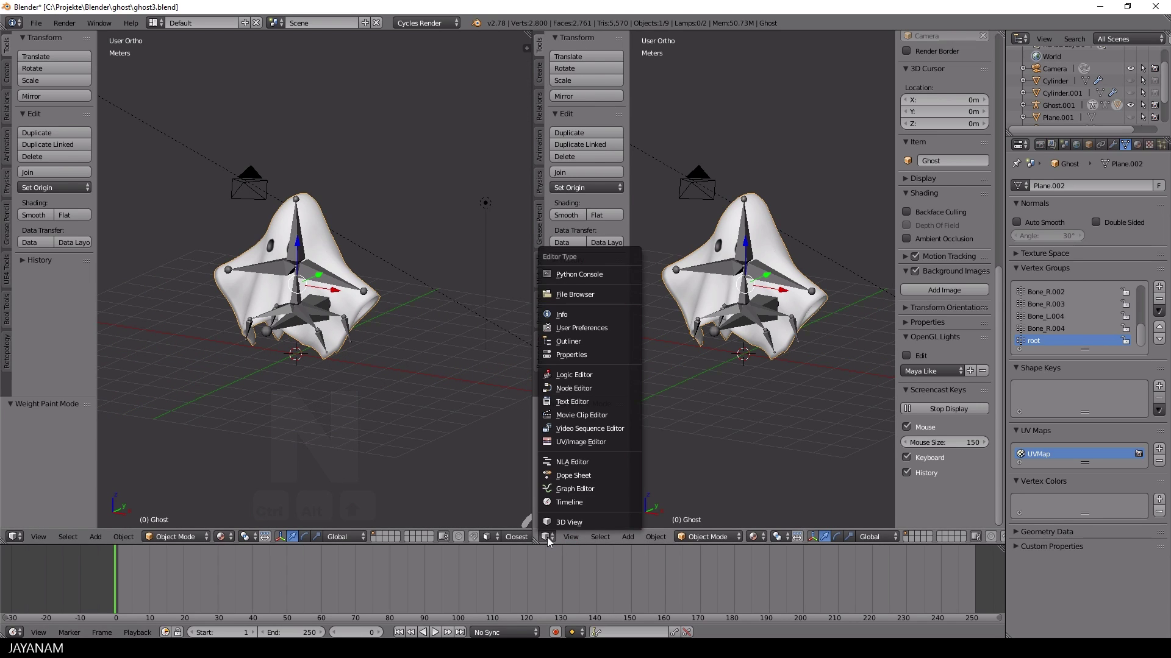
pyautogui.click(586, 478)
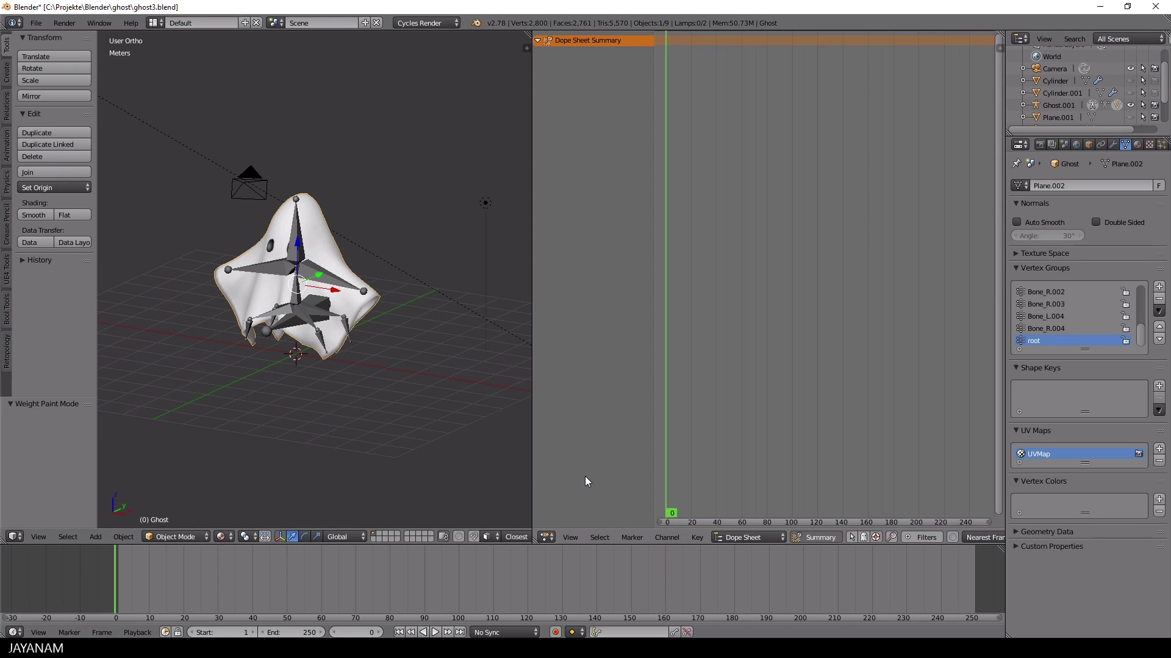
pyautogui.click(743, 537)
pyautogui.click(750, 510)
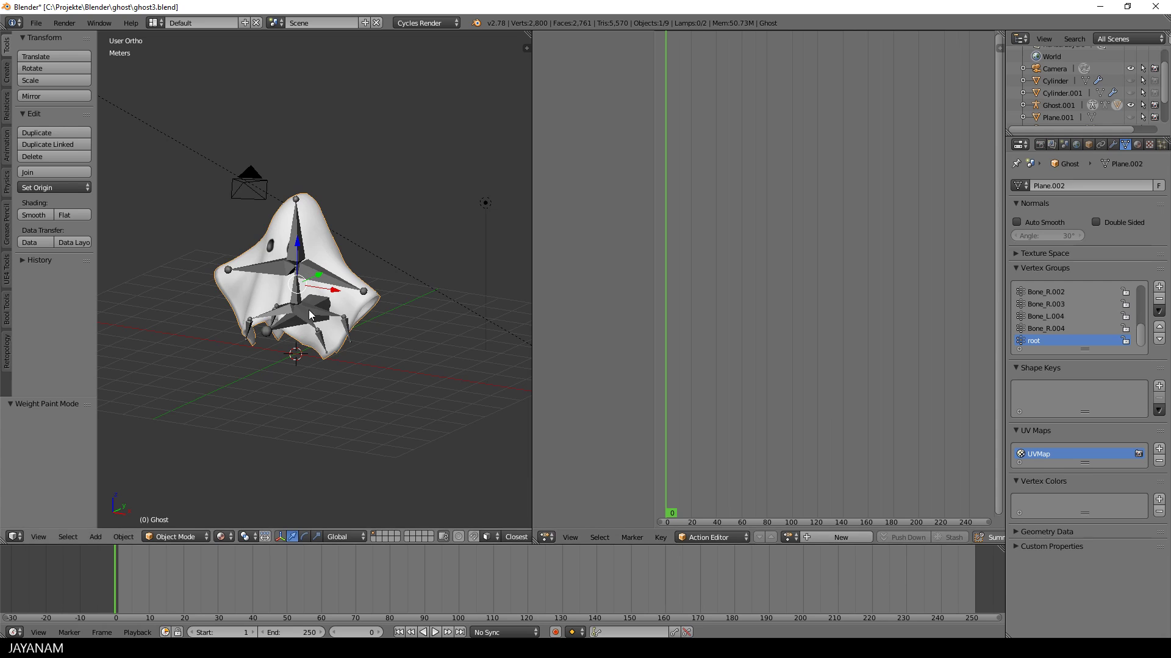
# Select all armature bones in Pose Mode and create a new action named Idle.
pyautogui.rightClick(297, 241)
pyautogui.hotkey('ctrl', 'Tab')
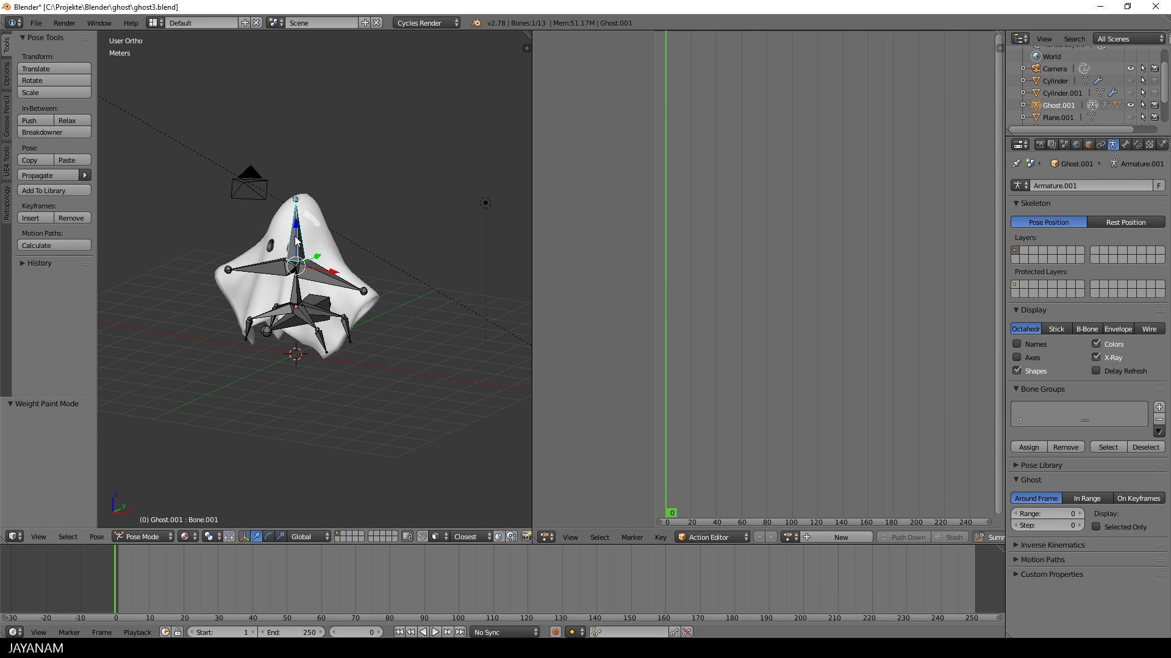
pyautogui.press('a')
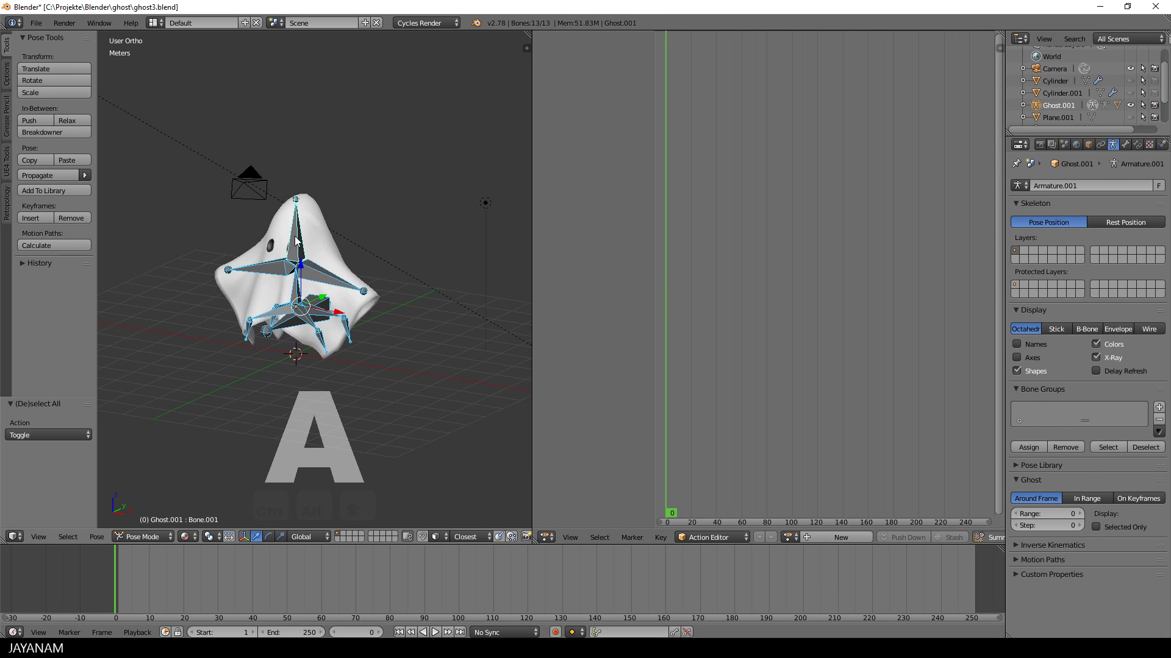
pyautogui.click(819, 538)
pyautogui.click(872, 536)
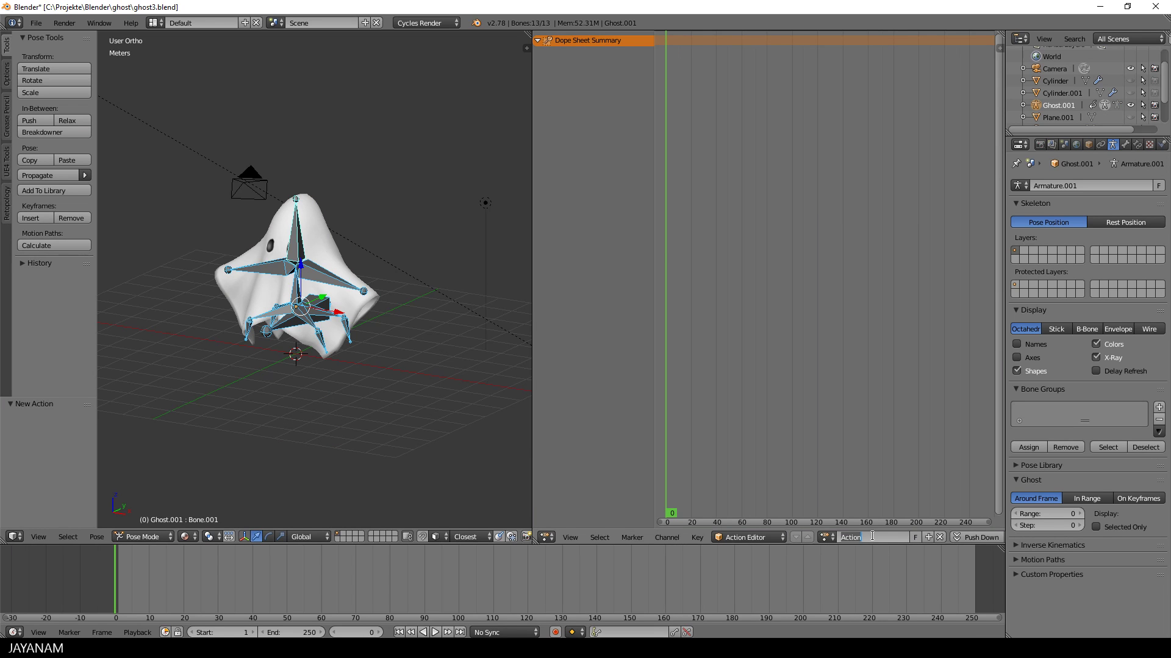
pyautogui.press('BackSpace')
# Enable automatic keying with the LocRotScale keying set and insert keyframes for all bones at frame 0.
pyautogui.press('KP_1')
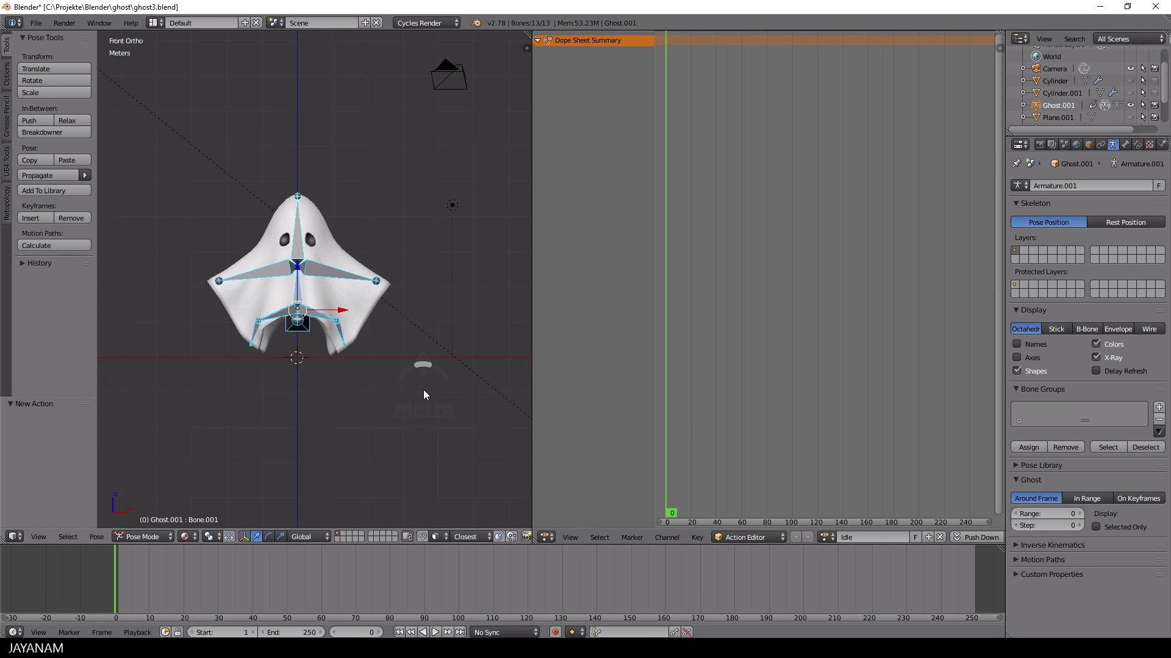
pyautogui.scroll(2, 408, 401)
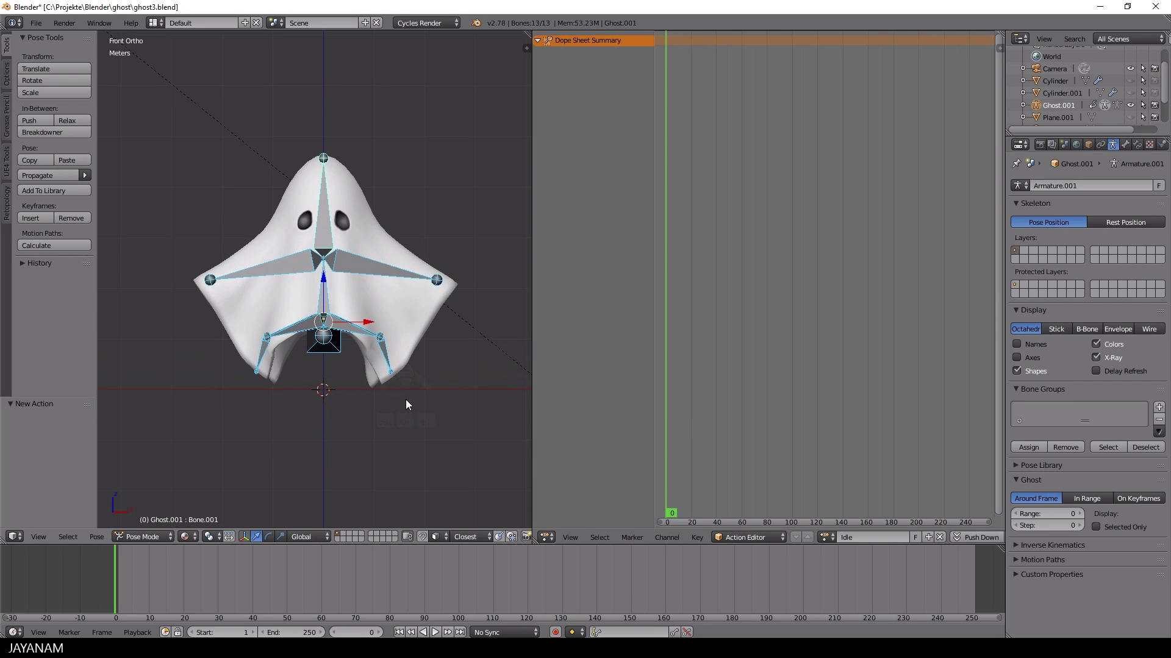
pyautogui.click(621, 633)
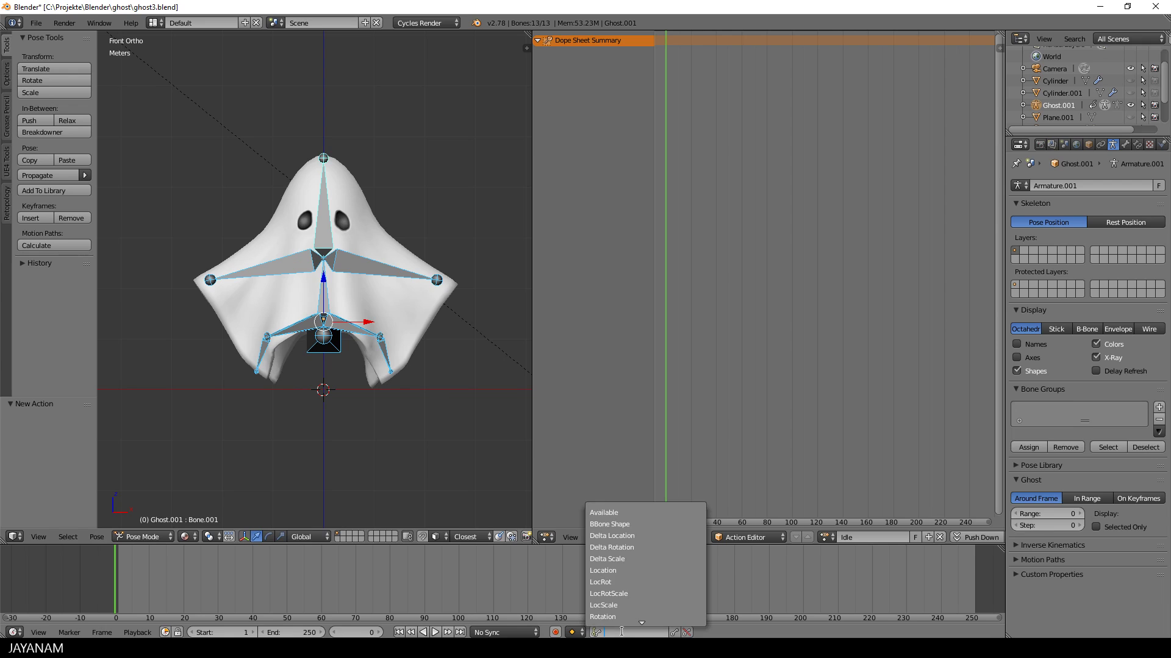
pyautogui.click(638, 593)
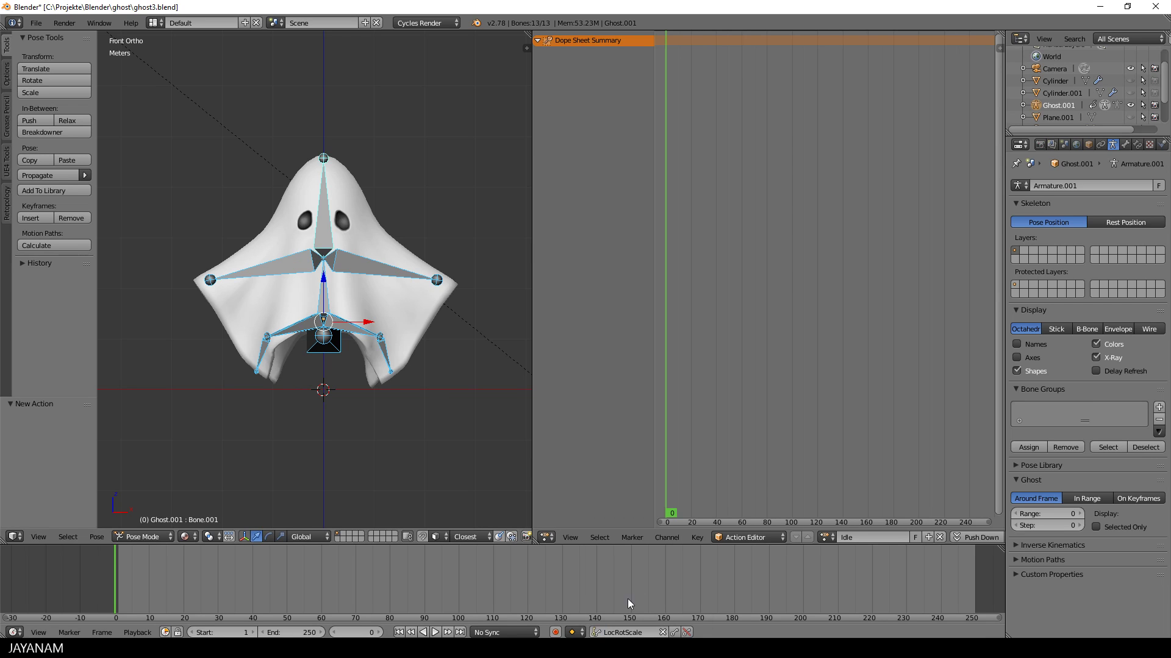
pyautogui.click(555, 633)
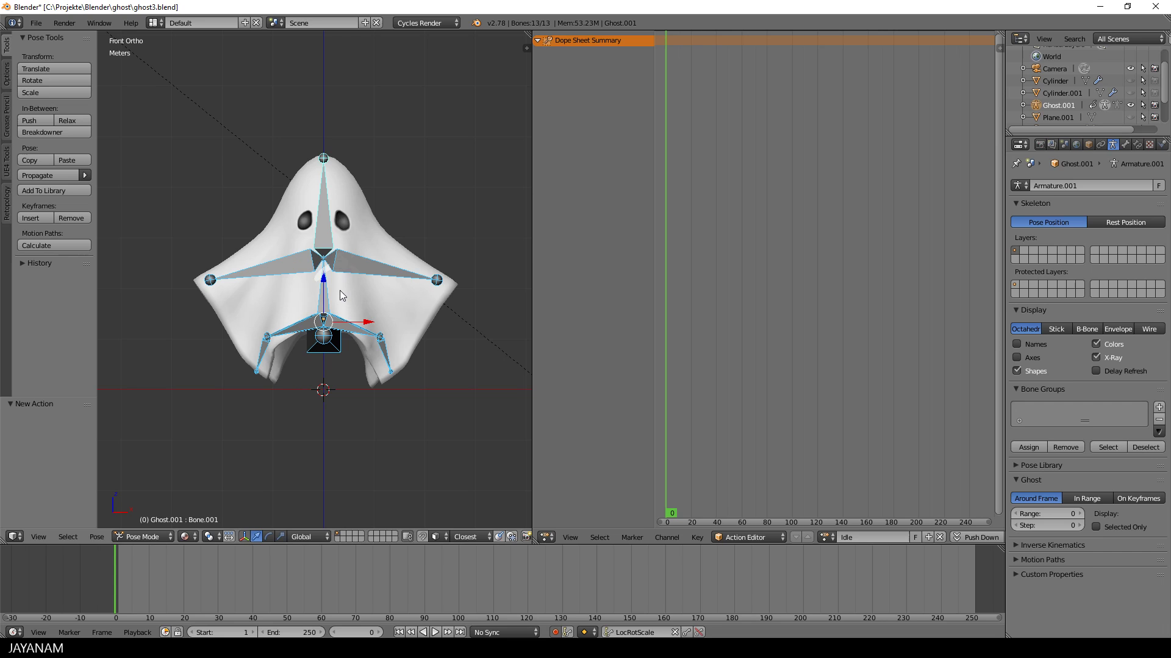
pyautogui.press('i')
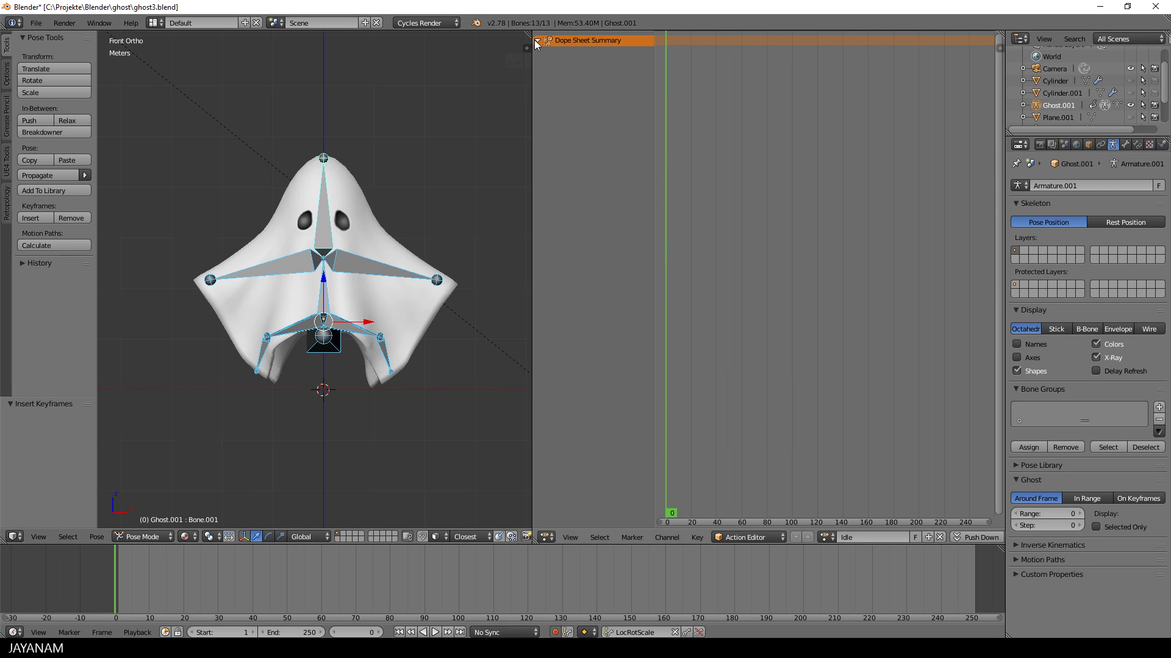
pyautogui.press('i')
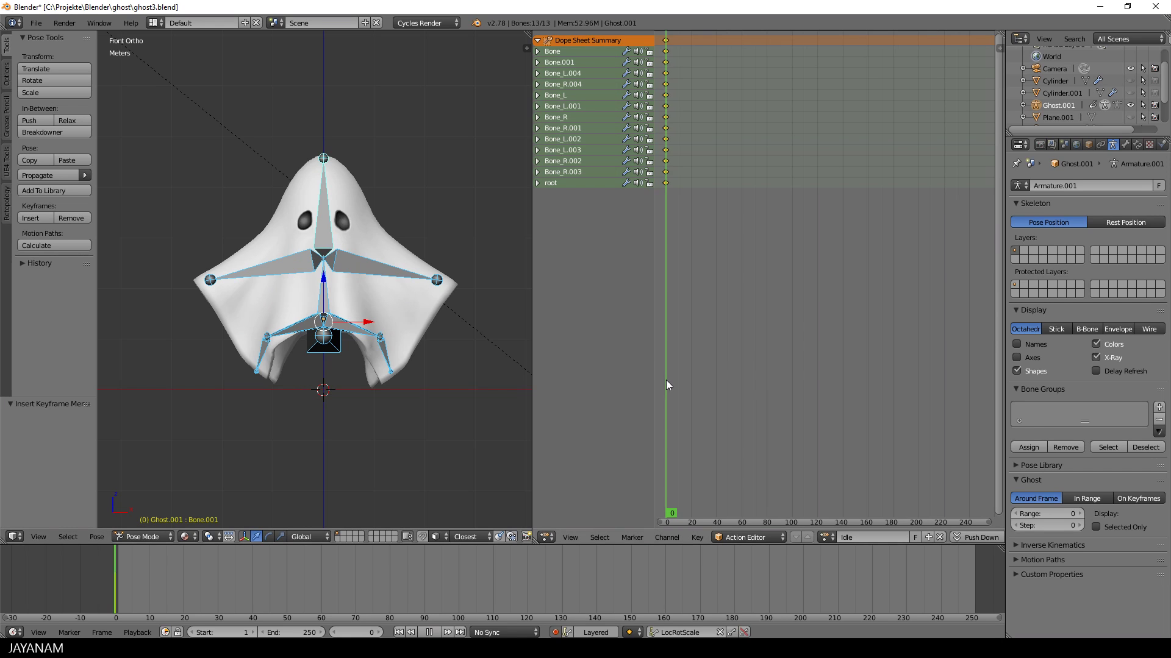
# Scale the lower spine bone by about 1.07 at frame 30 of the Idle action.
pyautogui.moveTo(682, 381); pyautogui.dragTo(692, 380)
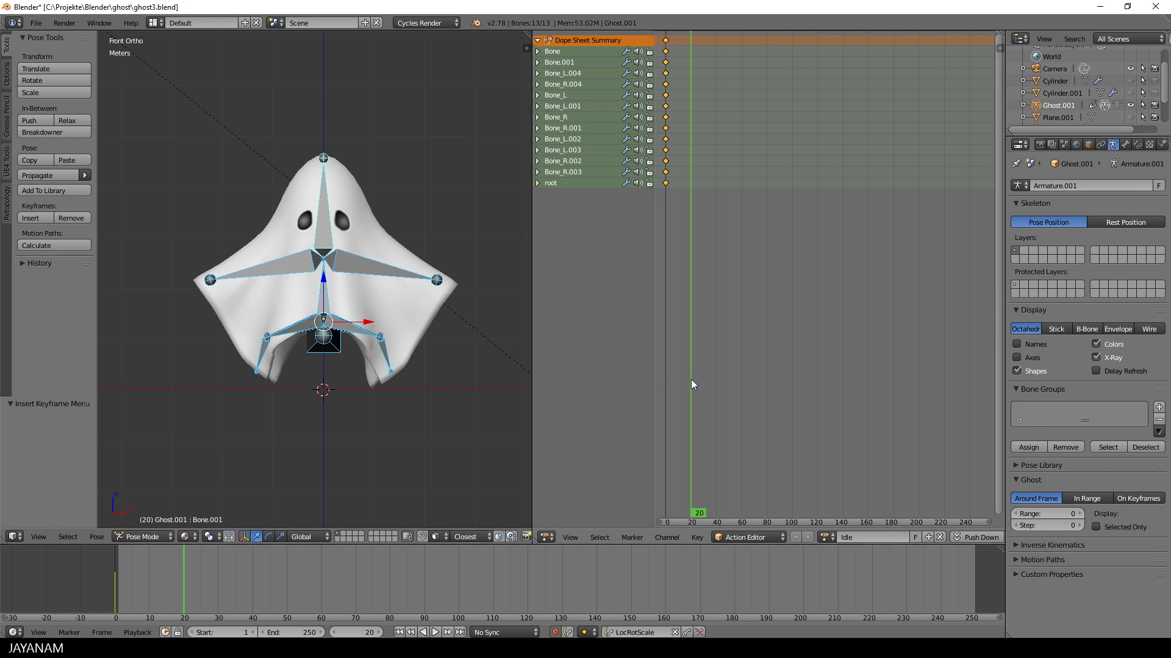
pyautogui.hotkey('alt', 'a')
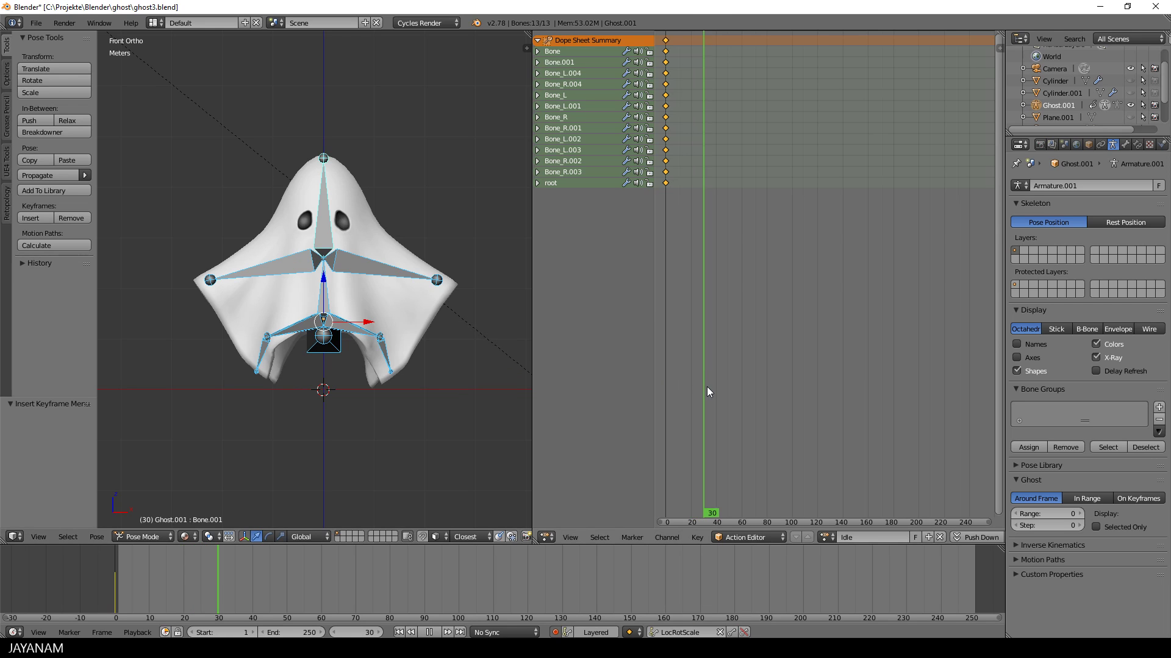
pyautogui.moveTo(708, 387); pyautogui.dragTo(704, 387)
pyautogui.hotkey('alt', 'a')
pyautogui.rightClick(328, 303)
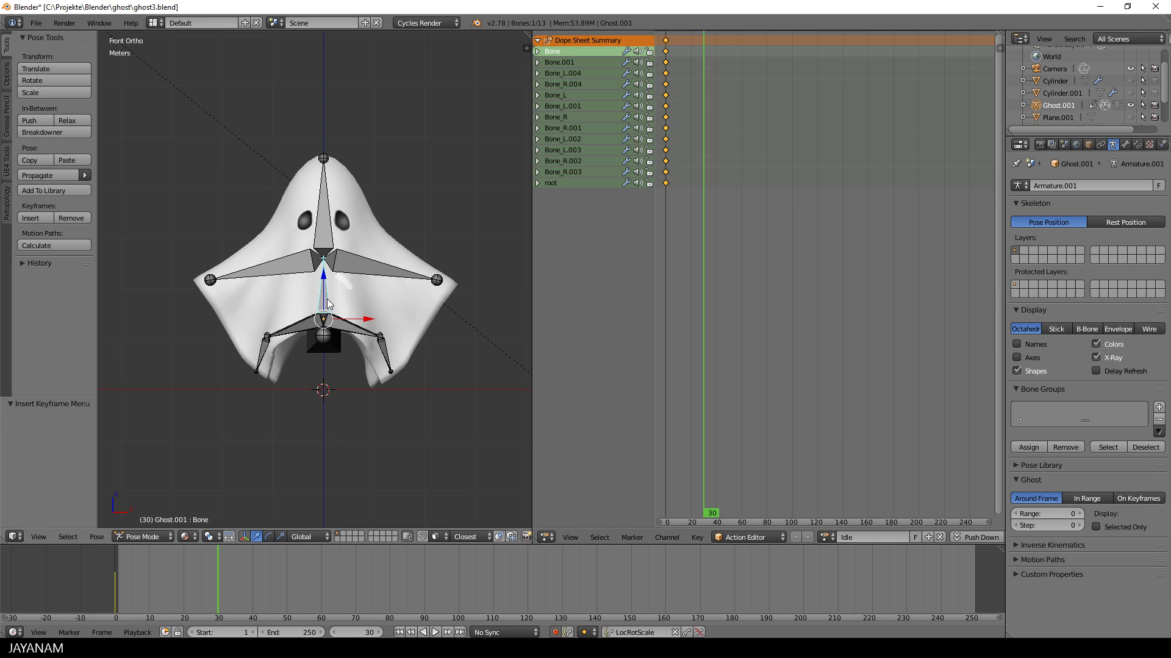
pyautogui.press('s')
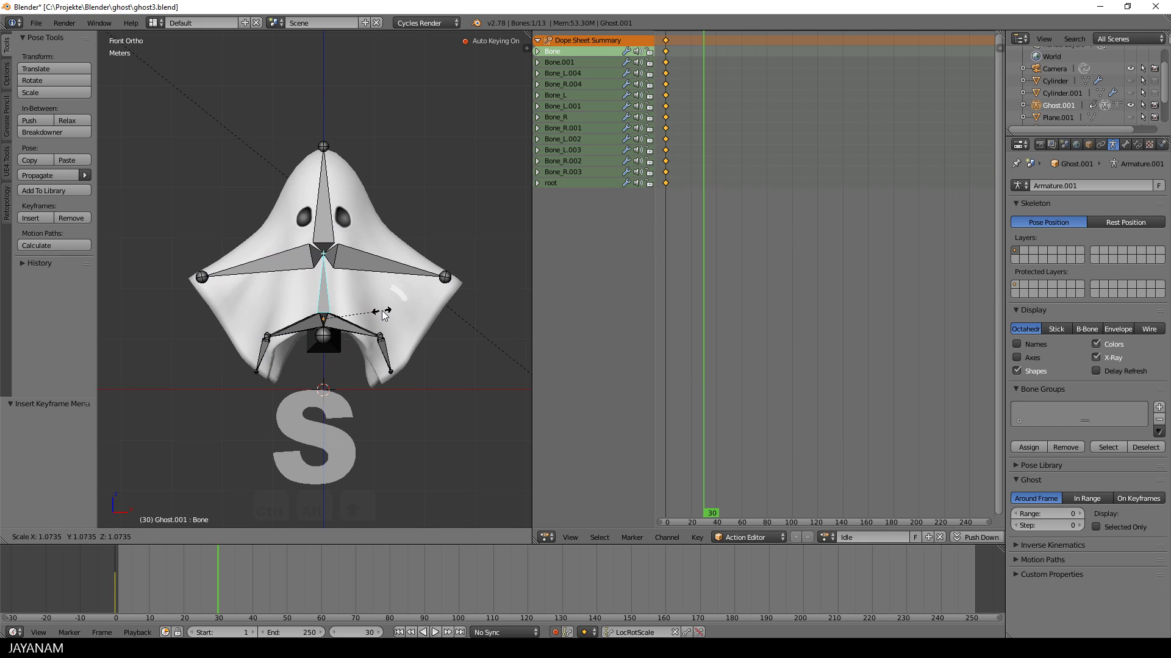
pyautogui.click(384, 314)
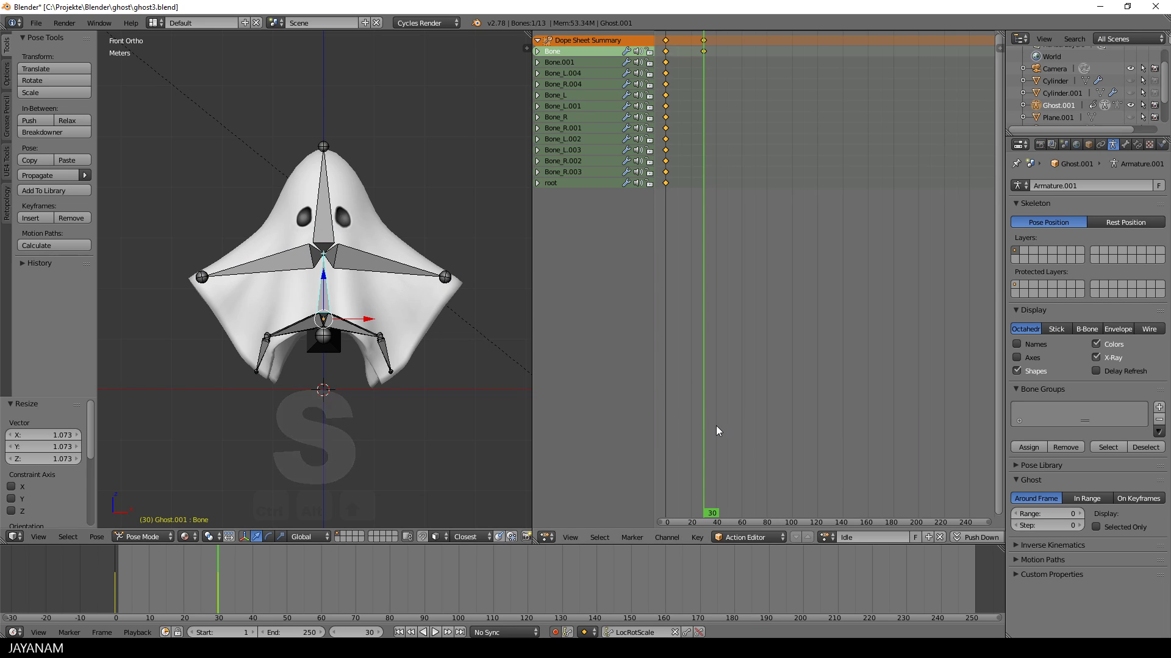
# Clear the lower spine bone's scale at frame 60 and play back the Idle animation from the start.
pyautogui.moveTo(705, 425); pyautogui.dragTo(741, 426)
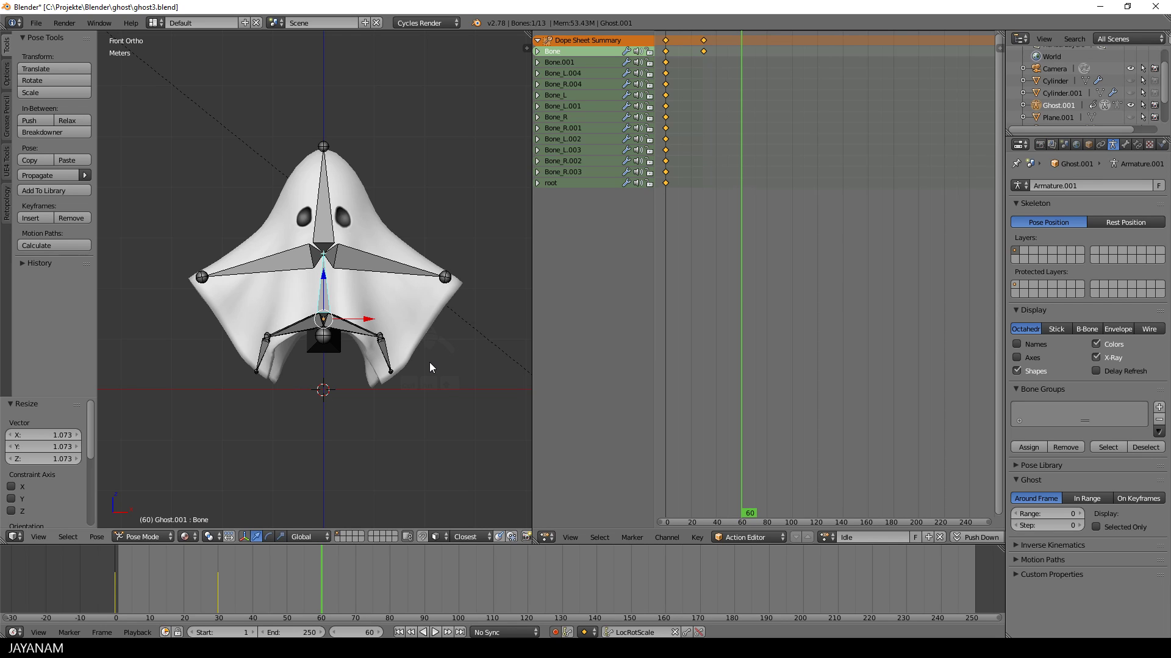
pyautogui.hotkey('alt', 's')
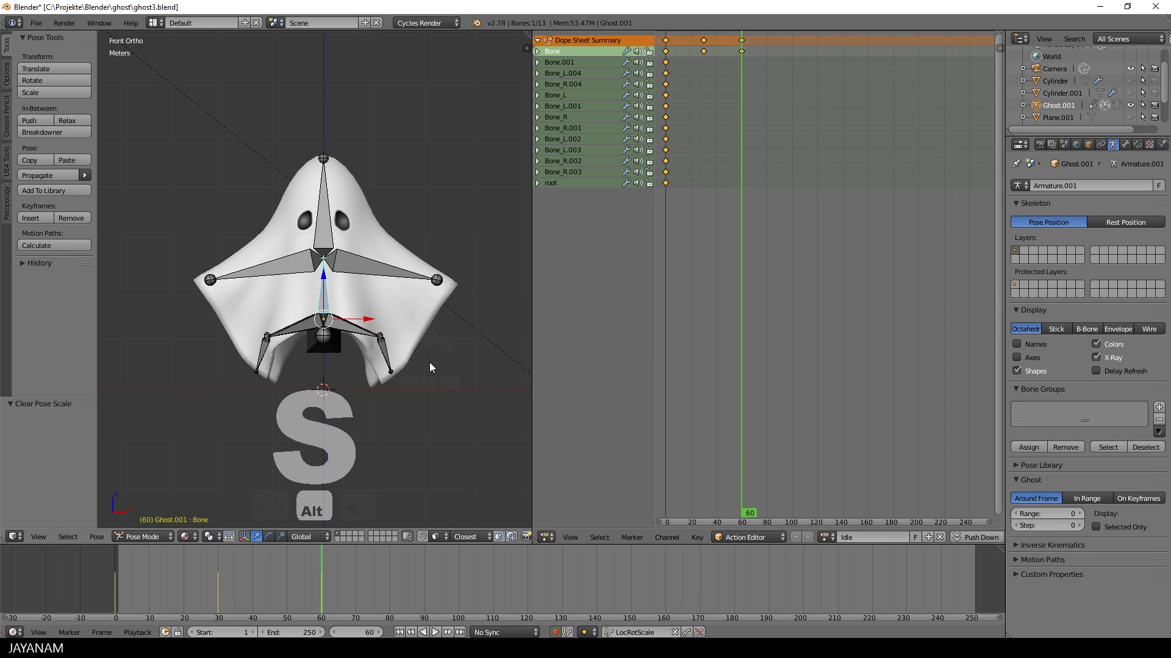
pyautogui.hotkey('shift', 'Left')
pyautogui.hotkey('alt', 'a')
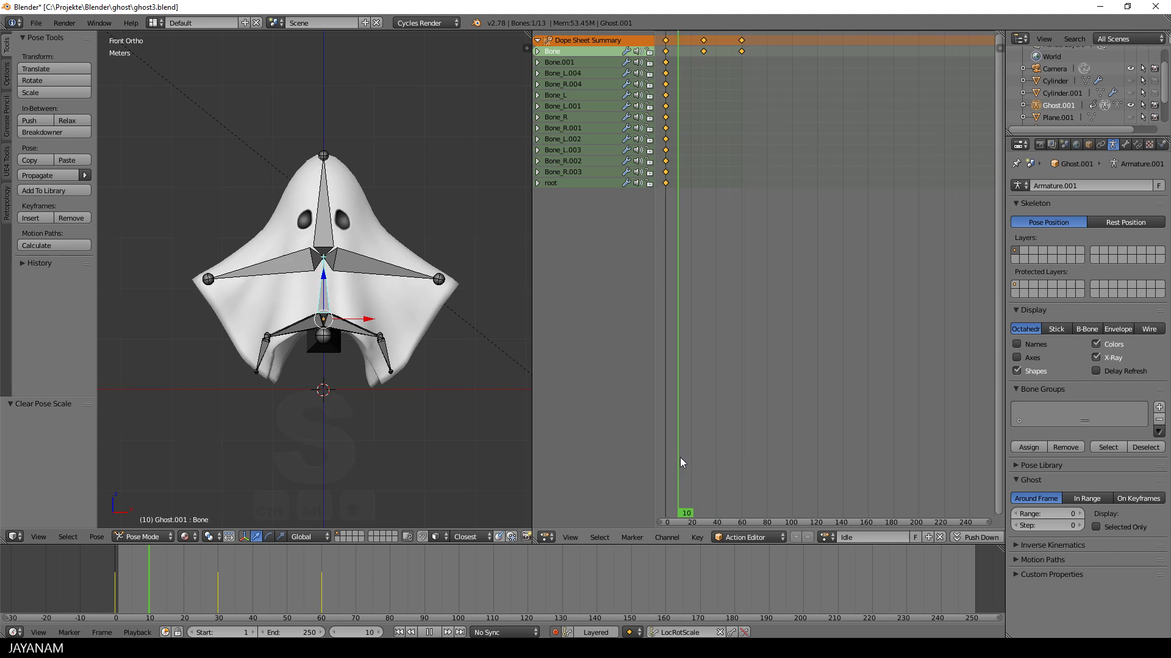
pyautogui.press('Escape')
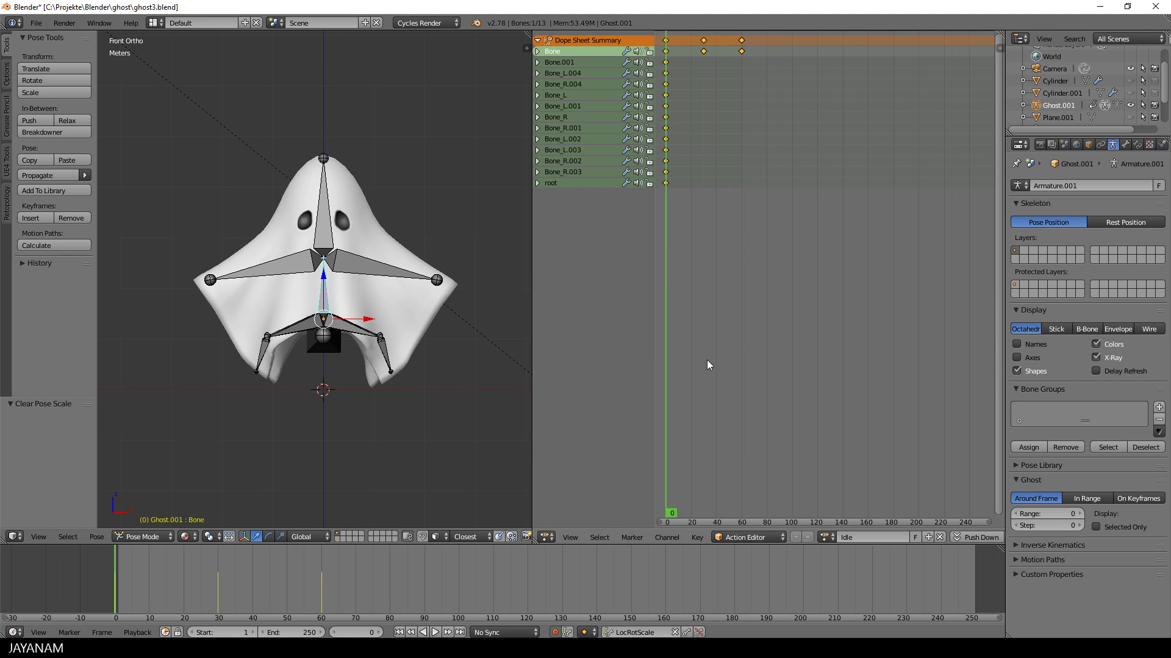
pyautogui.moveTo(366, 341); pyautogui.dragTo(403, 329, button='middle')
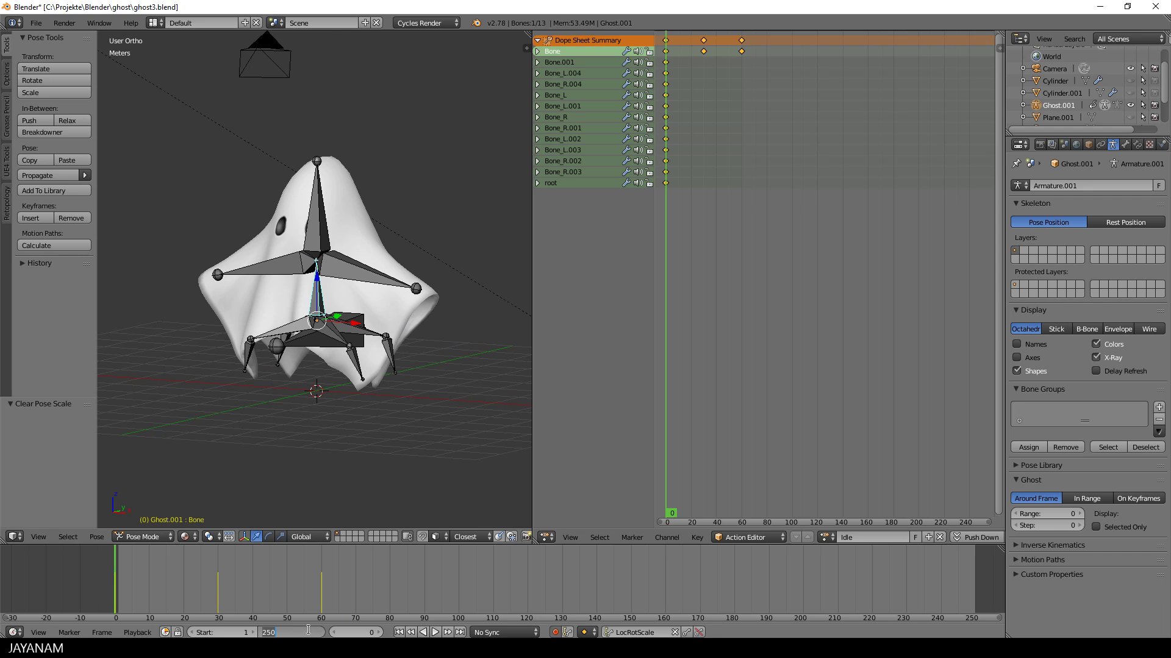
# Set the animation's end frame to 60 and play back the Idle animation while viewing the ghost from another angle.
pyautogui.press('Return')
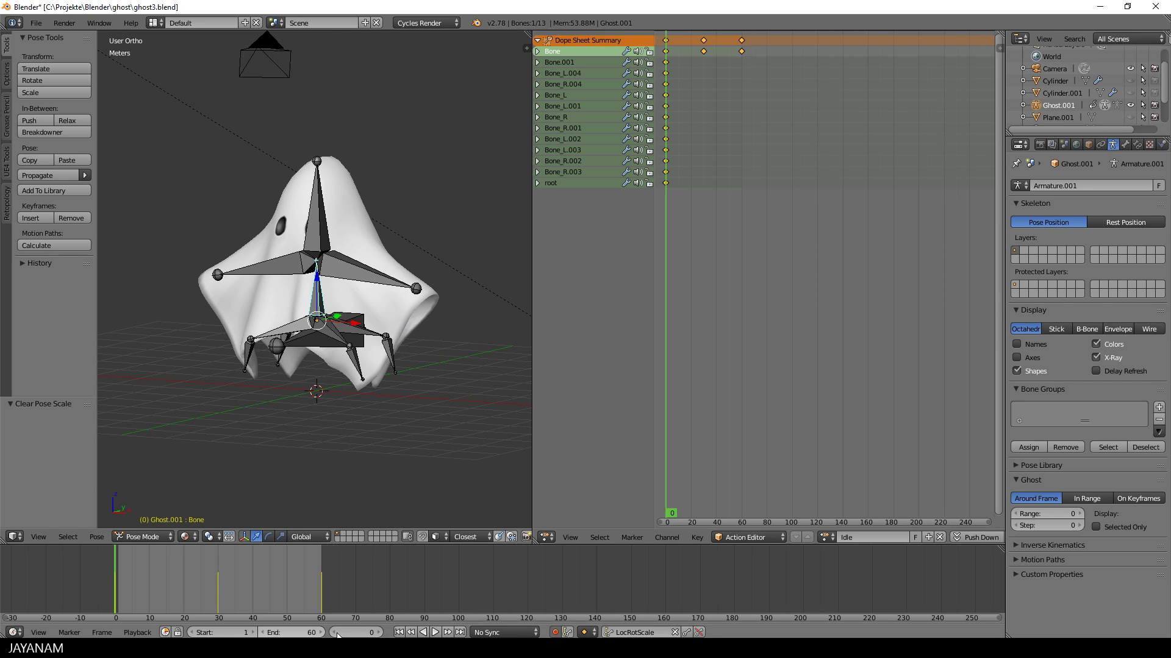
pyautogui.click(435, 633)
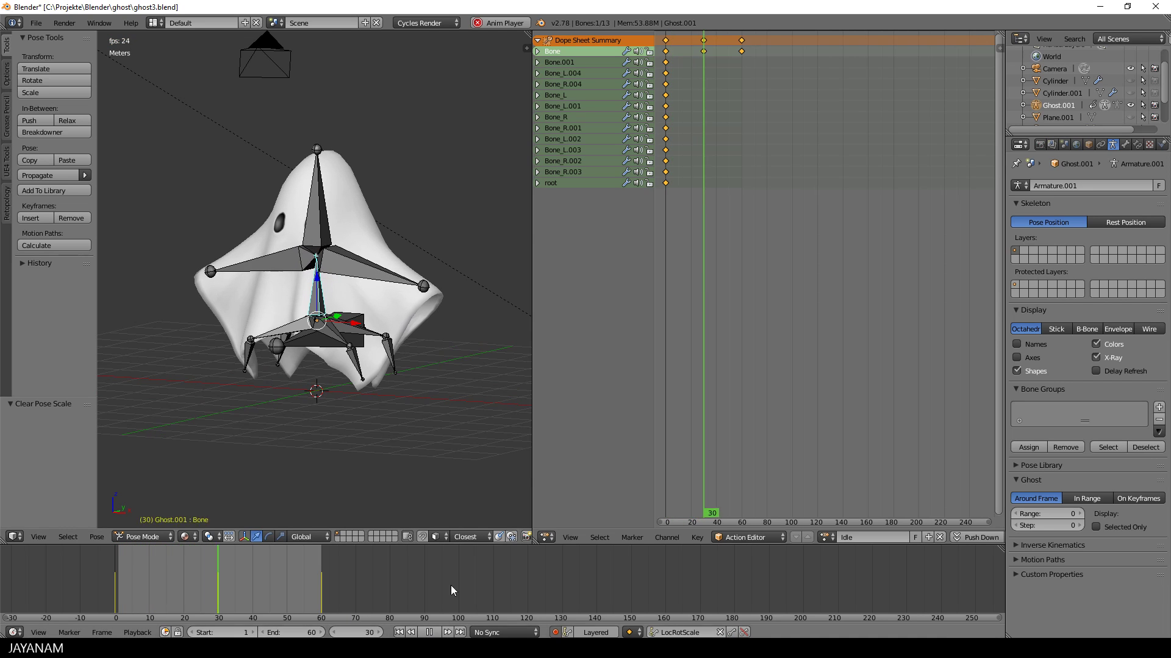
pyautogui.moveTo(280, 383); pyautogui.dragTo(349, 380, button='middle')
pyautogui.scroll(3, 349, 387)
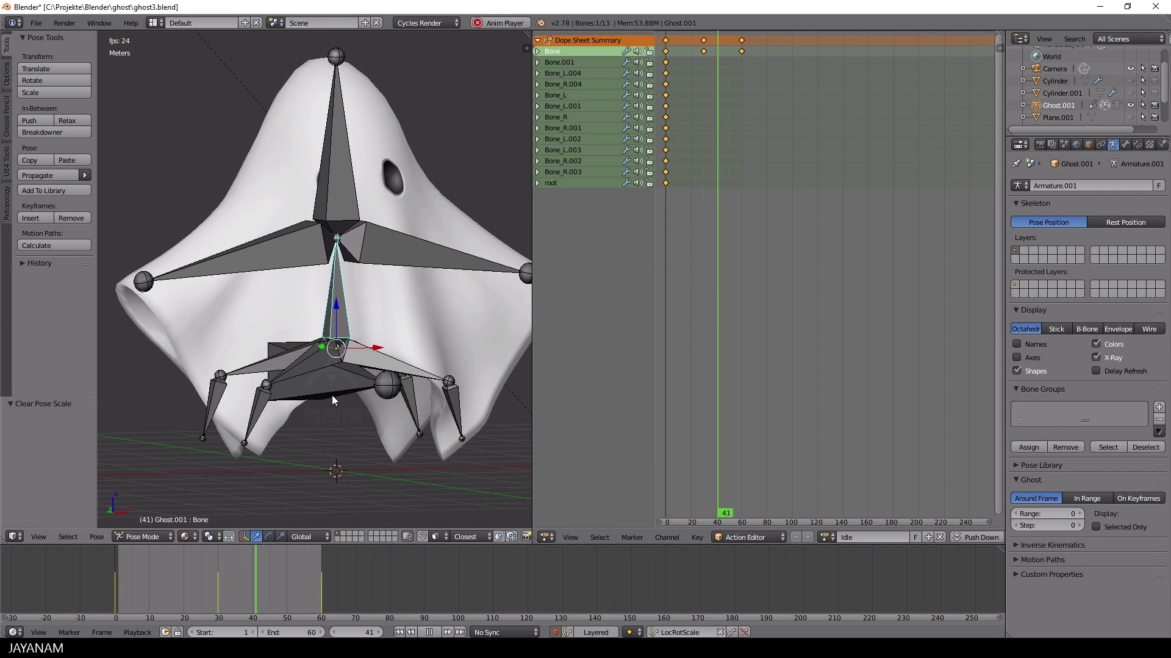
pyautogui.click(430, 633)
# At frame 10, rotate Bone_L.001 slightly and Bone_L.003 by about -12.8°.
pyautogui.moveTo(266, 576); pyautogui.dragTo(153, 584)
pyautogui.rightClick(202, 413)
pyautogui.moveTo(341, 427); pyautogui.dragTo(403, 441, button='middle')
pyautogui.press('r')
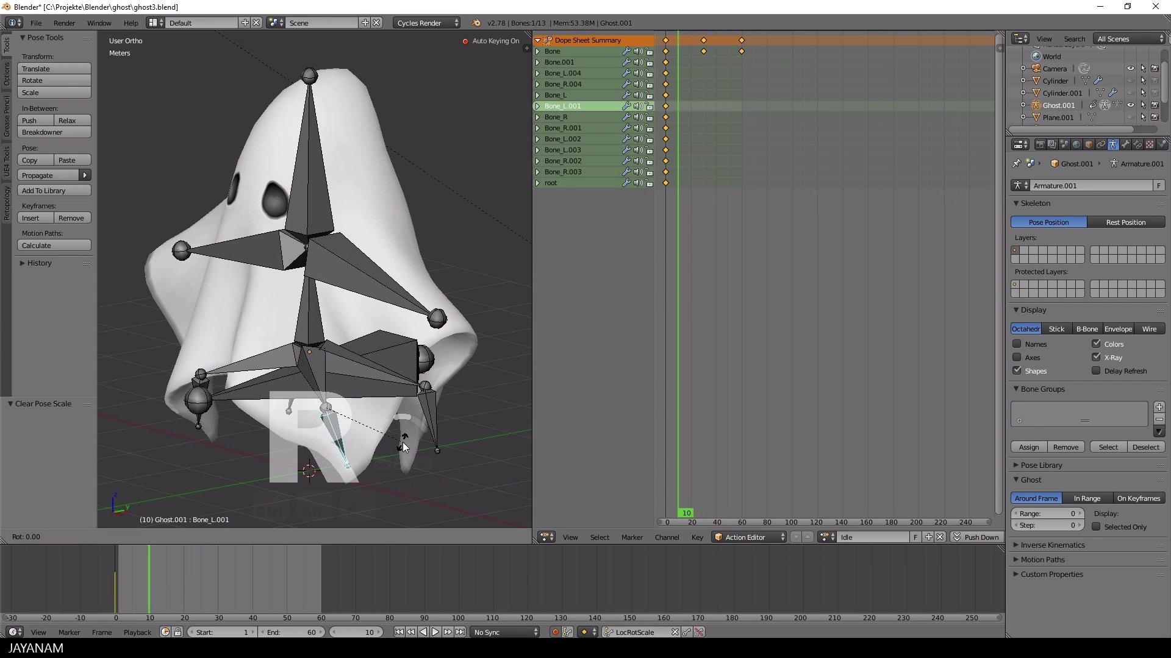
pyautogui.click(392, 450)
pyautogui.rightClick(427, 414)
pyautogui.press('r')
pyautogui.click(414, 366)
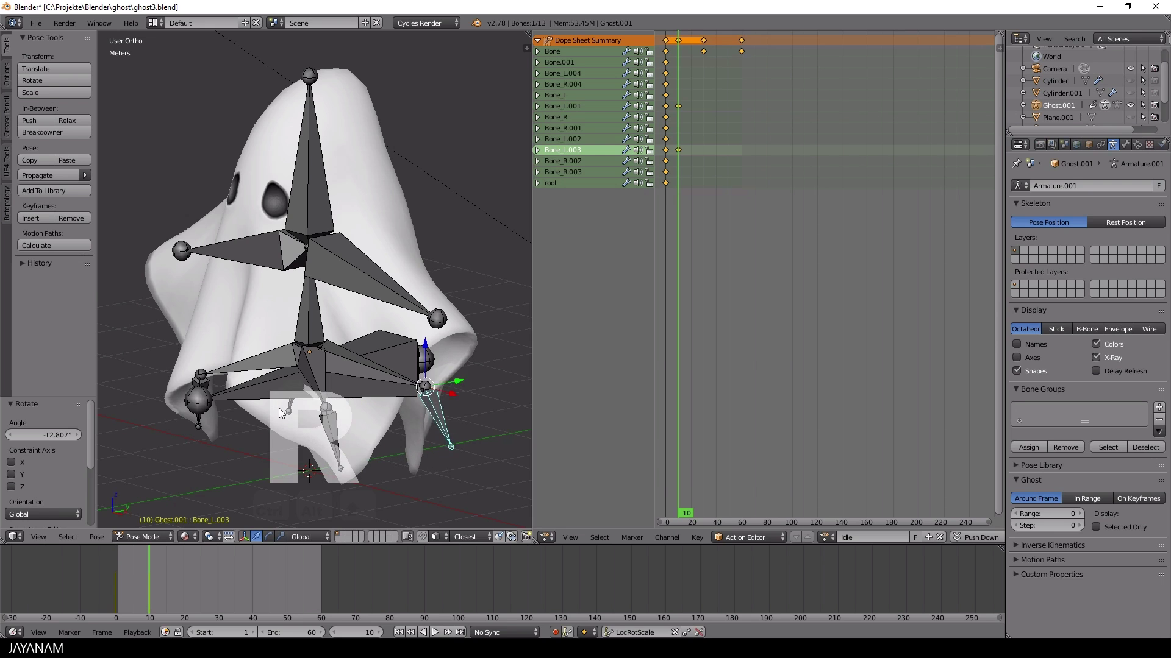
# At frame 10, rotate Bone_R.001 by about -9.5° and Bone_R.003 by about 4.4°.
pyautogui.moveTo(415, 366); pyautogui.dragTo(345, 432, button='middle')
pyautogui.rightClick(307, 427)
pyautogui.press('r')
pyautogui.click(193, 396)
pyautogui.rightClick(214, 411)
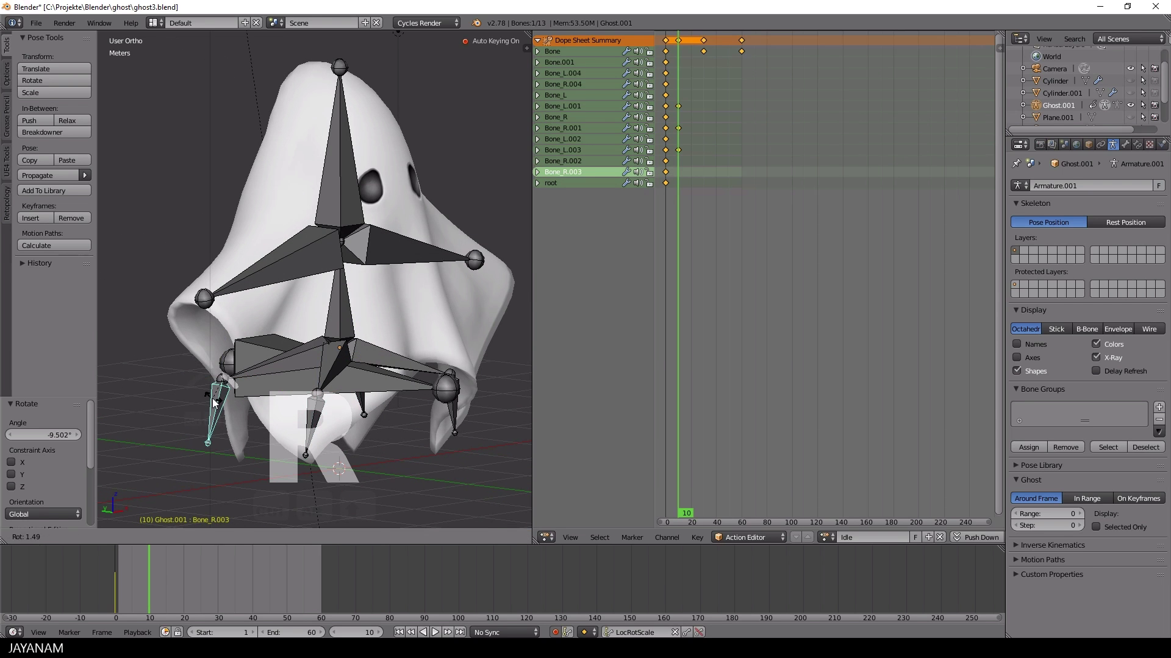
pyautogui.press('r')
pyautogui.click(183, 439)
# At frame 20, rotate Bone_R.001 and rotate Bone_L.003 by about 12.9°.
pyautogui.moveTo(153, 594); pyautogui.dragTo(182, 594)
pyautogui.rightClick(316, 426)
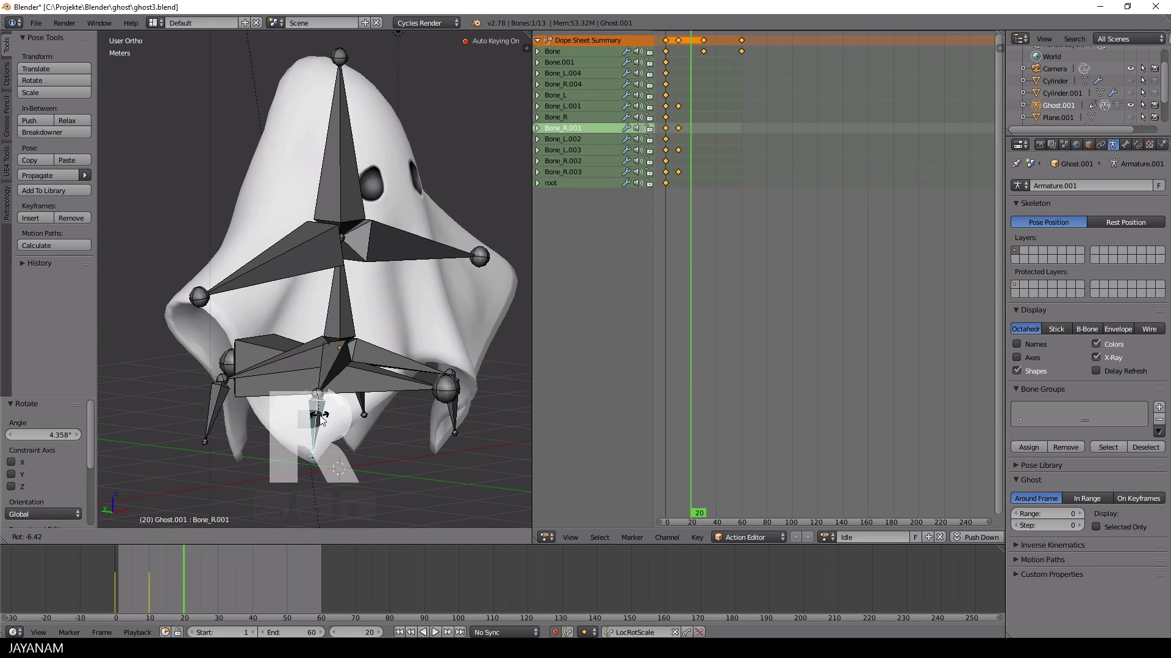
pyautogui.press('r')
pyautogui.click(471, 416)
pyautogui.moveTo(470, 417); pyautogui.dragTo(460, 366, button='middle')
pyautogui.rightClick(459, 365)
pyautogui.press('r')
pyautogui.click(460, 361)
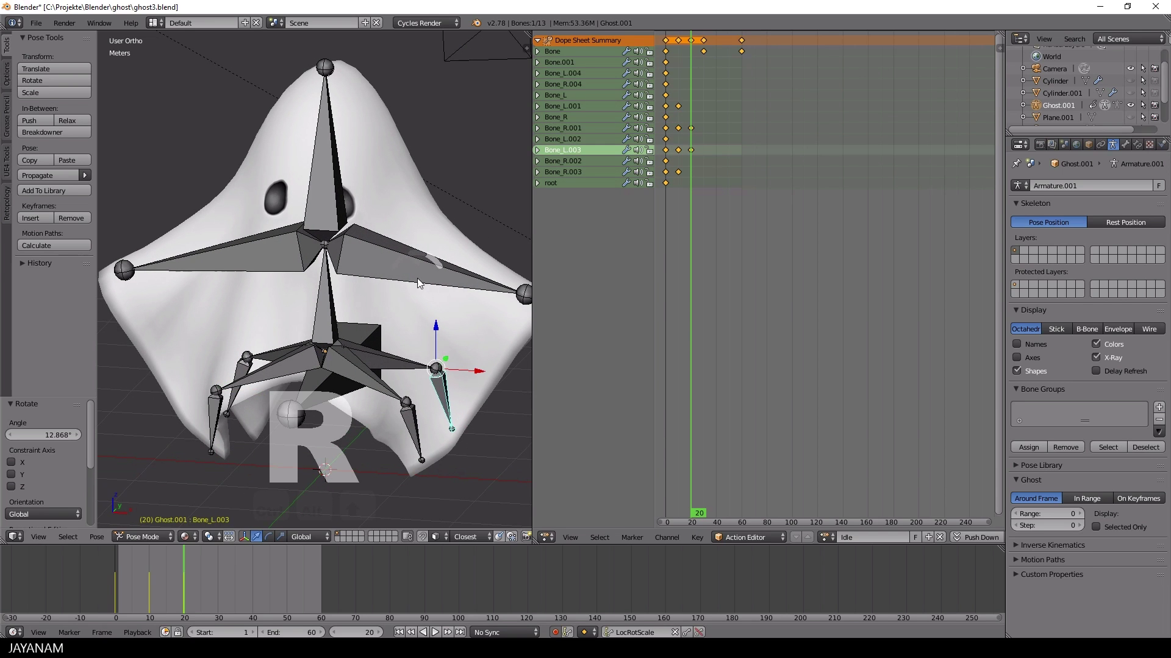
# At frame 20, rotate the arm bone Bone_L.004 and tilt the head bone Bone.001 by about -2.3°.
pyautogui.rightClick(424, 261)
pyautogui.press('r')
pyautogui.click(414, 281)
pyautogui.rightClick(329, 183)
pyautogui.press('r')
pyautogui.click(332, 171)
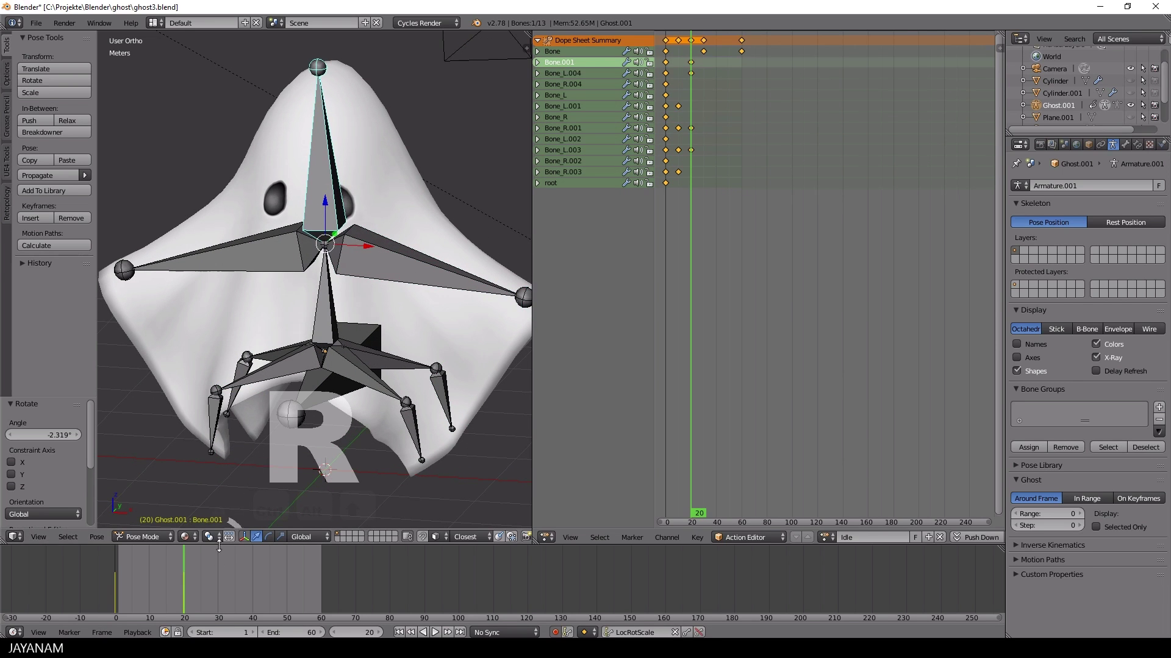
# At frame 30, rotate the head bone Bone.001 and the lower cloth bone Bone_R.001.
pyautogui.hotkey('alt', 'a')
pyautogui.click(217, 588)
pyautogui.hotkey('alt', 'a')
pyautogui.press('r')
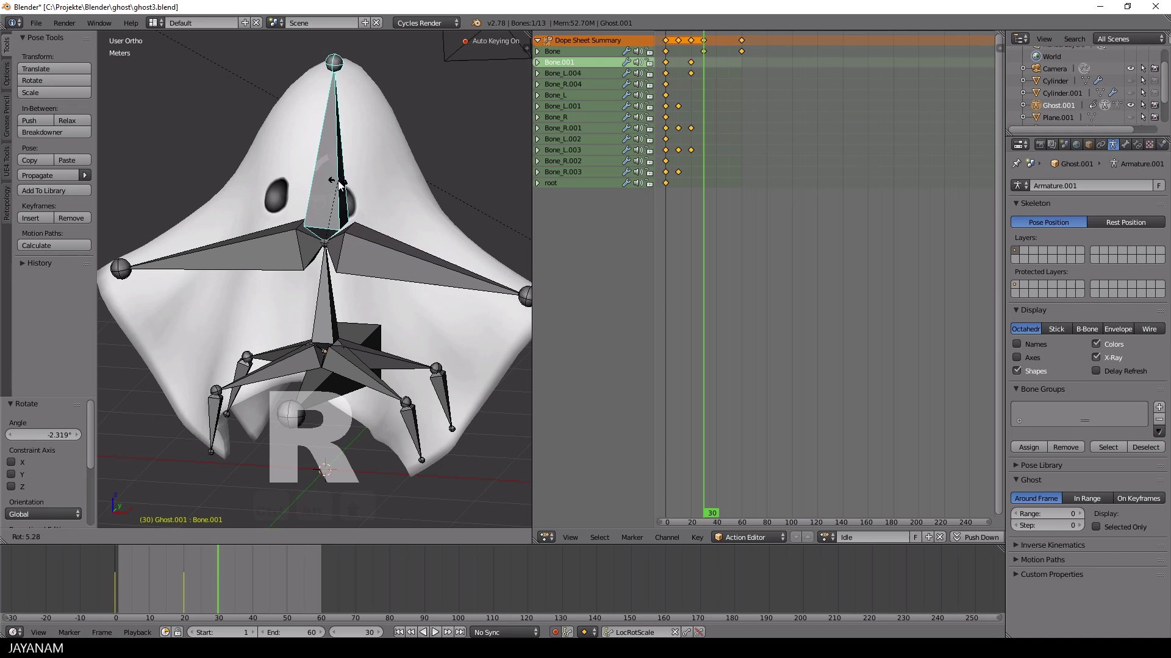
pyautogui.click(218, 415)
pyautogui.rightClick(218, 415)
pyautogui.press('r')
pyautogui.click(213, 406)
# At frame 30, rotate Bone_R by about 3.8° and Bone_R.002 by about 3.3°.
pyautogui.rightClick(231, 390)
pyautogui.press('r')
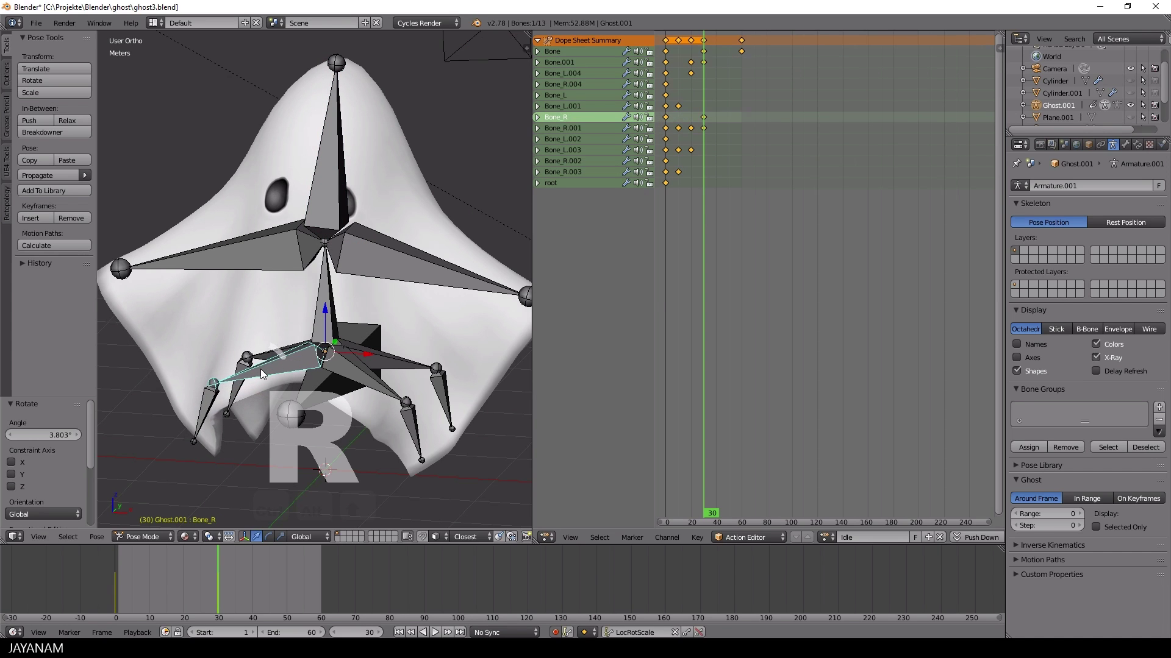
pyautogui.click(277, 334)
pyautogui.rightClick(264, 353)
pyautogui.press('r')
pyautogui.click(262, 359)
# At frame 30, rotate Bone_L.002 and Bone_L.001, and rotate the arm bone Bone_L.004 by about -5°.
pyautogui.rightClick(366, 381)
pyautogui.press('r')
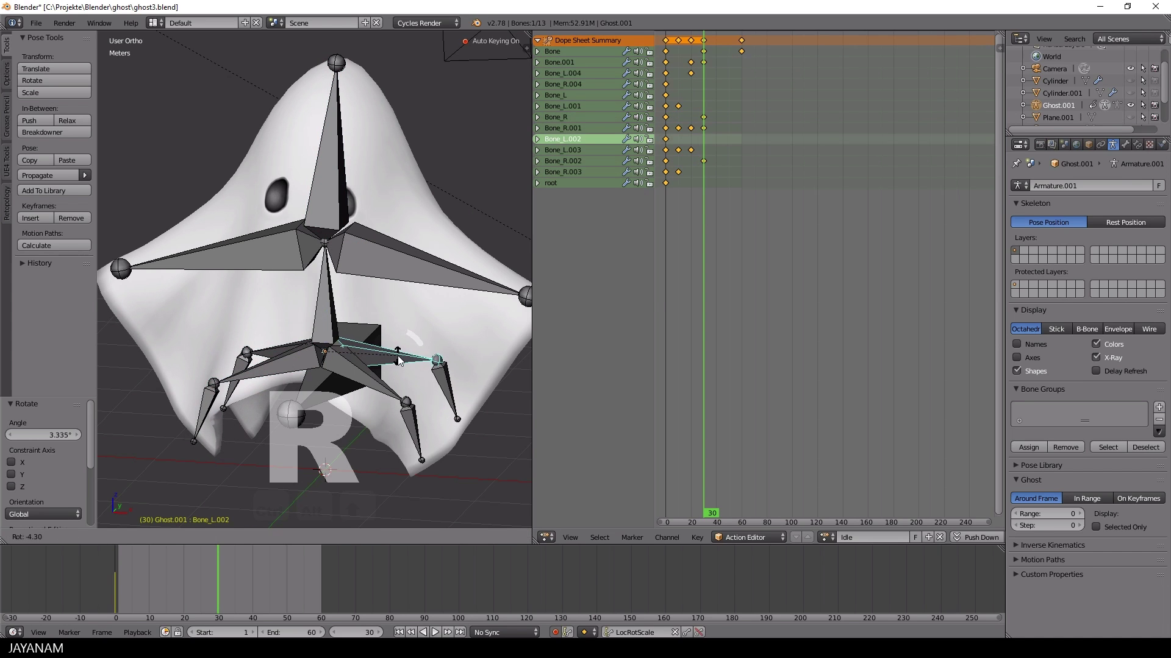
pyautogui.click(390, 396)
pyautogui.rightClick(416, 416)
pyautogui.press('r')
pyautogui.click(426, 417)
# Rotate the head bone Bone.001 by about -4.1° at frame 30.
pyautogui.rightClick(332, 204)
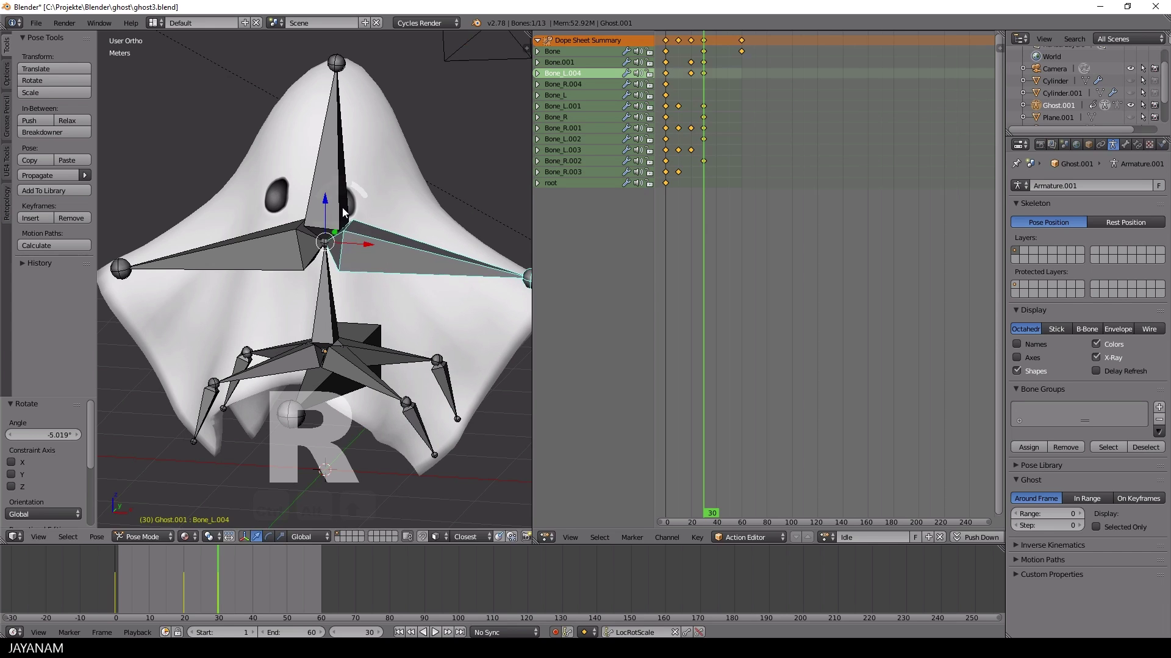
pyautogui.press('r')
pyautogui.click(340, 207)
# At frame 40, rotate Bone_L.004 and rotate Bone_L.003 by about -7.1°.
pyautogui.moveTo(217, 602); pyautogui.dragTo(252, 604)
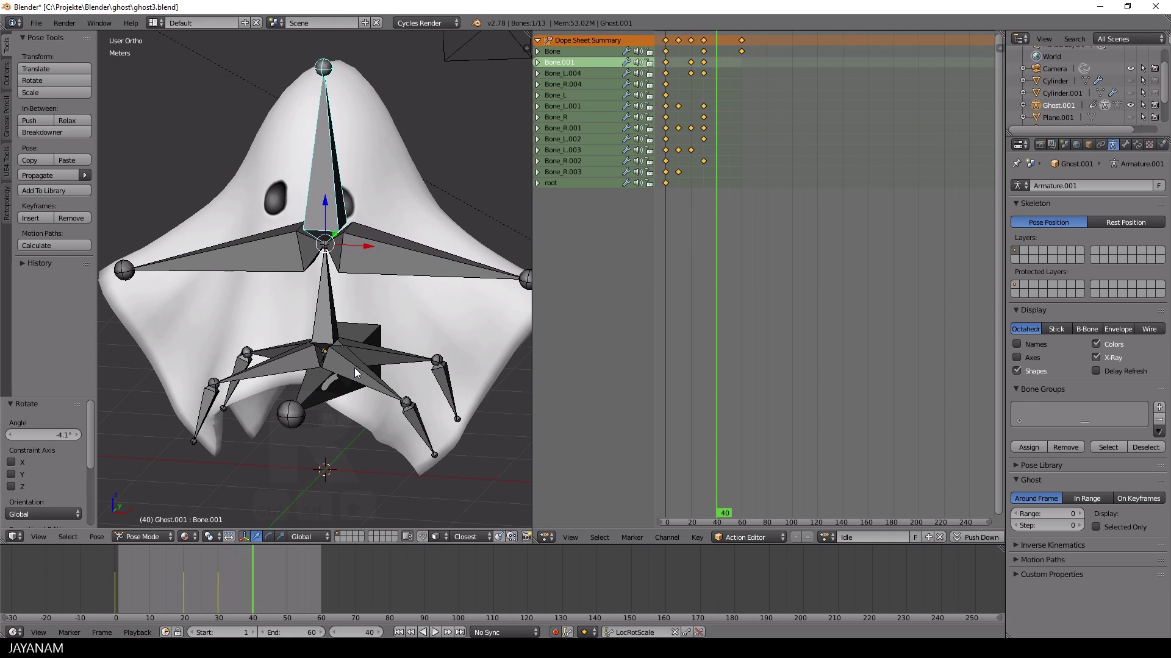
pyautogui.rightClick(399, 261)
pyautogui.press('r')
pyautogui.click(398, 265)
pyautogui.rightClick(450, 392)
pyautogui.press('r')
pyautogui.click(458, 396)
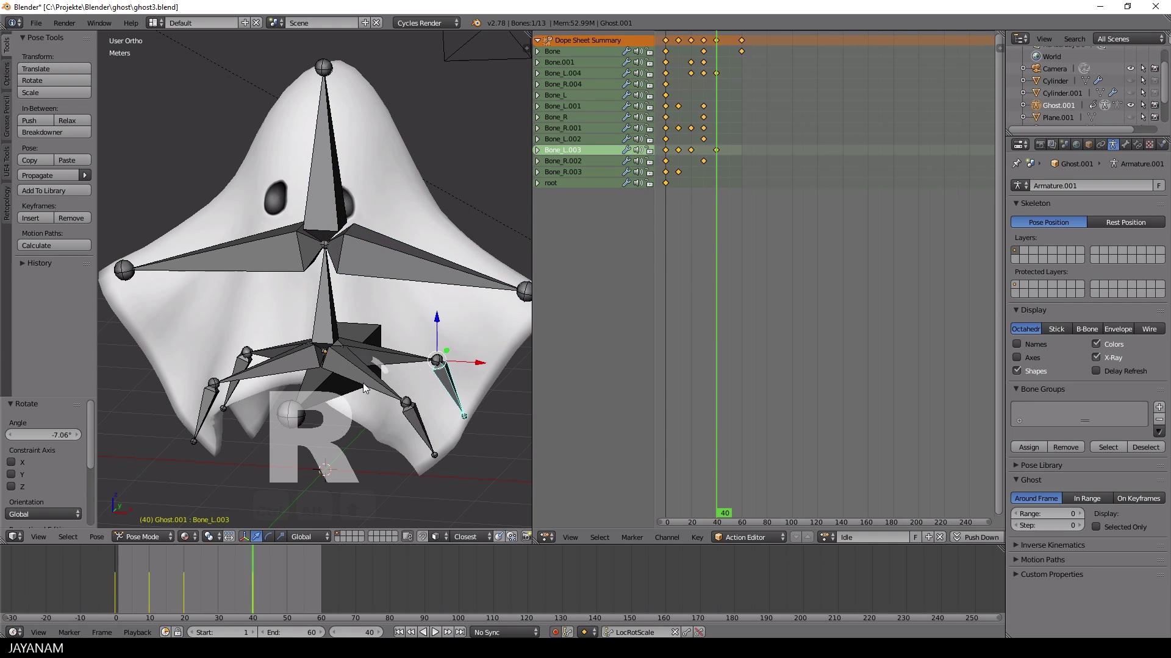
# At frame 40, rotate Bone_L and rotate Bone_R.003 by about -14.9°.
pyautogui.rightClick(362, 381)
pyautogui.press('r')
pyautogui.click(363, 391)
pyautogui.rightClick(234, 366)
pyautogui.press('r')
pyautogui.click(243, 320)
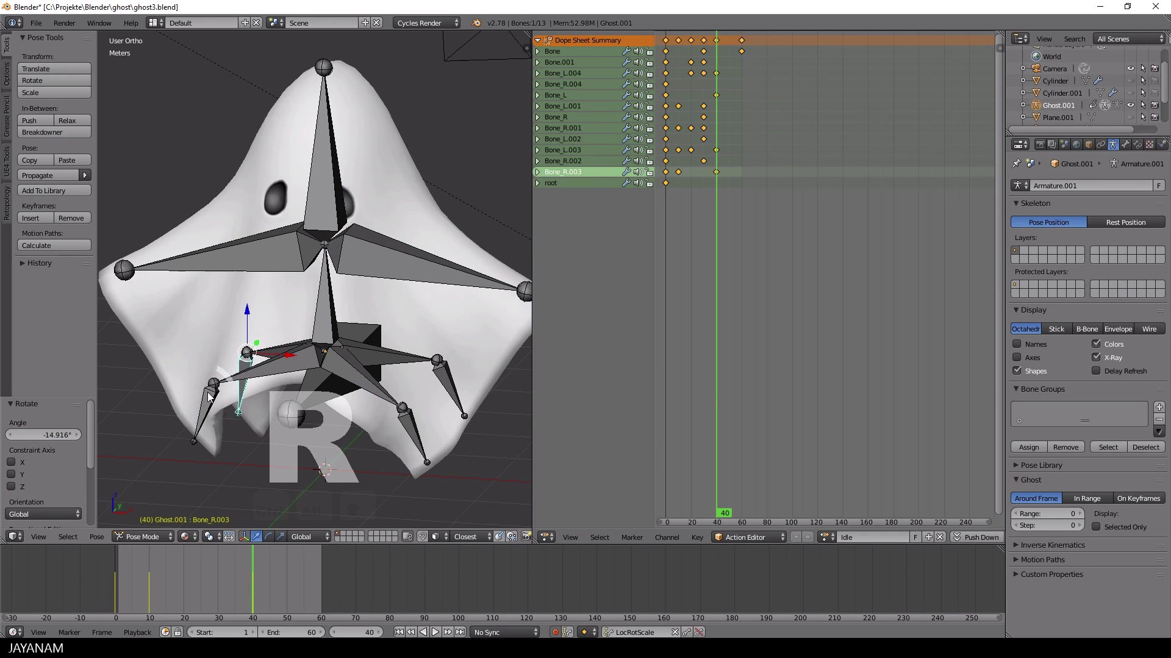
# At frame 40, rotate Bone_R.001 by about 15.2° and Bone_R by about 5.3°.
pyautogui.rightClick(208, 414)
pyautogui.press('r')
pyautogui.click(213, 397)
pyautogui.rightClick(269, 361)
pyautogui.press('r')
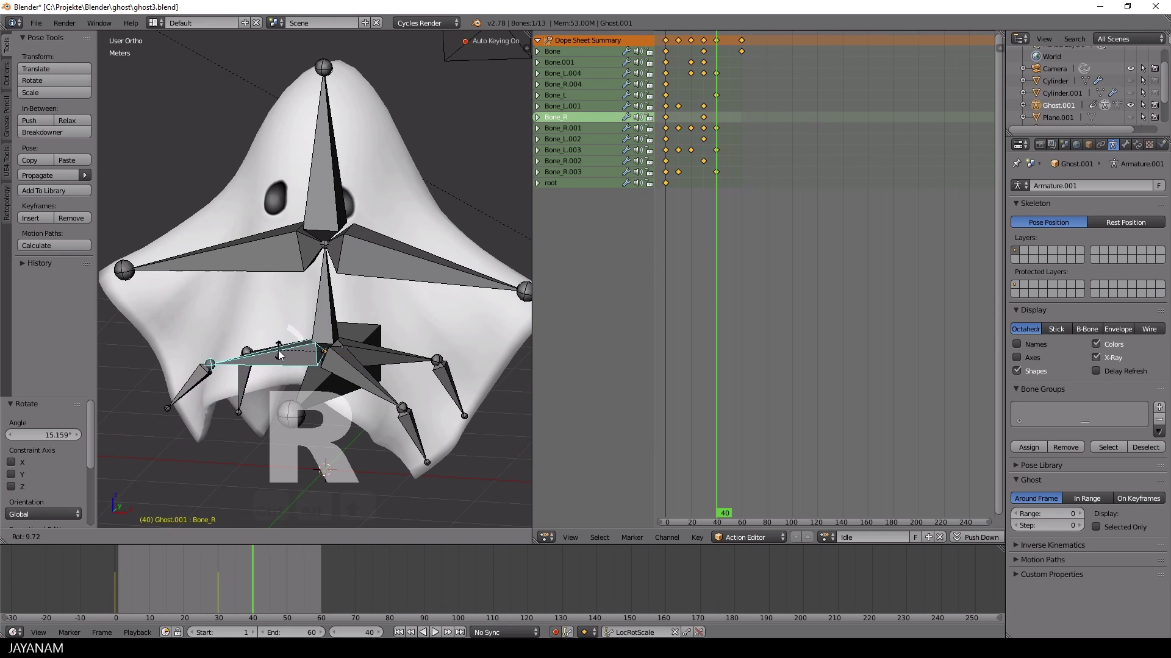
pyautogui.click(275, 350)
# At frame 40, rotate Bone_R.004 by about -5.2° and, in the right side view, the head bone Bone.001 by about 3.7°.
pyautogui.rightClick(225, 272)
pyautogui.press('r')
pyautogui.rightClick(275, 256)
pyautogui.press('r')
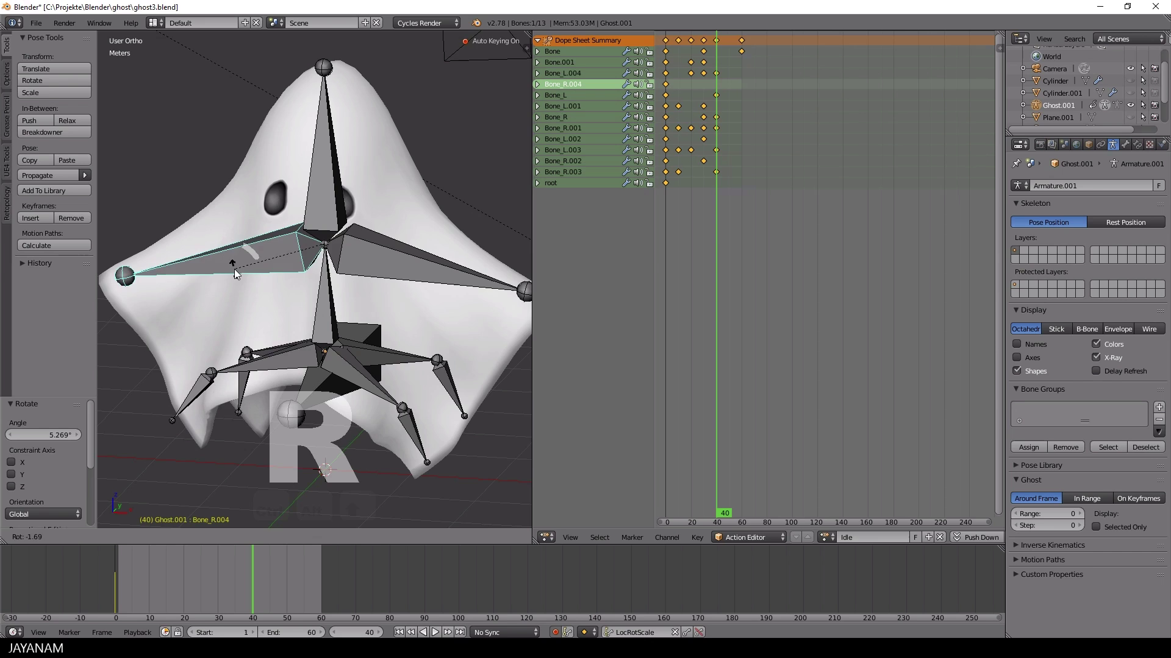
pyautogui.click(296, 273)
pyautogui.press('KP_3')
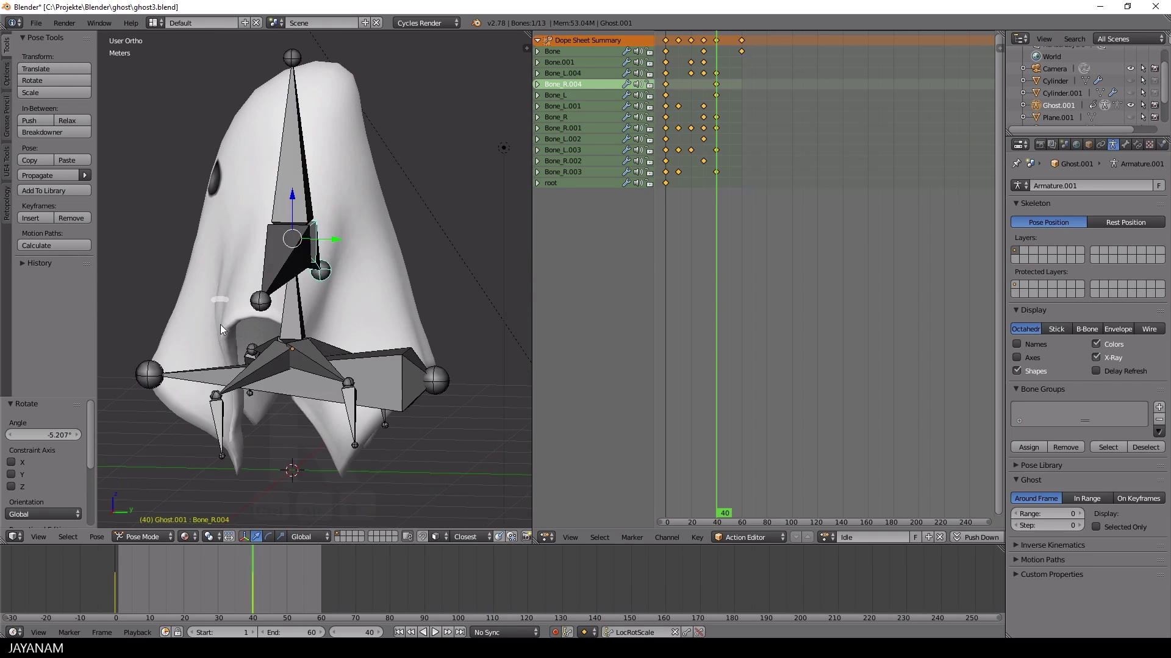
pyautogui.rightClick(292, 181)
pyautogui.press('r')
pyautogui.click(298, 181)
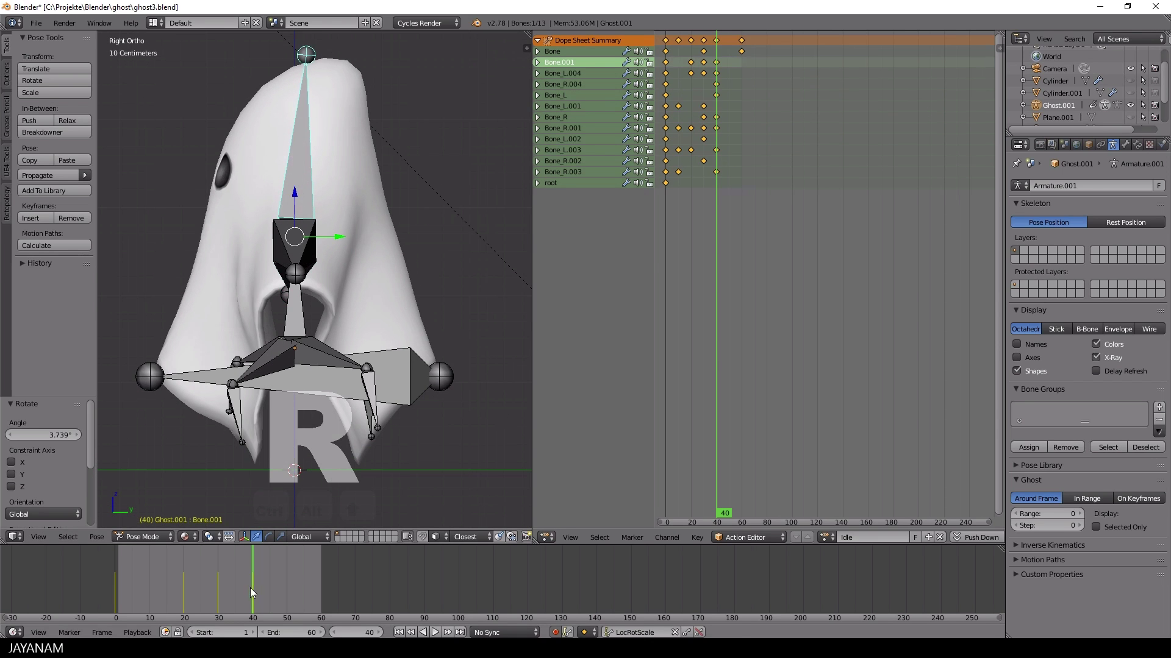
# At frame 50, rotate the head bone Bone.001 by about -12° and the lower spine bone by about 4.3°.
pyautogui.moveTo(250, 588); pyautogui.dragTo(287, 591)
pyautogui.press('r')
pyautogui.click(296, 180)
pyautogui.rightClick(296, 318)
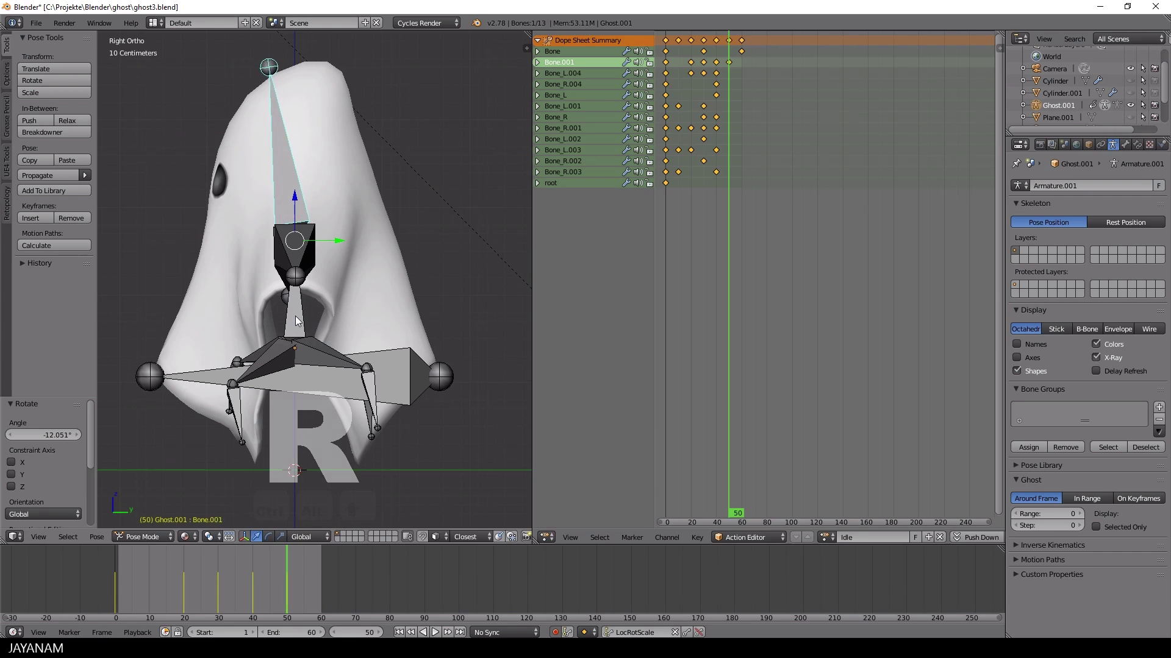
pyautogui.press('r')
pyautogui.click(299, 324)
# At frame 50, rotate Bone_L.001 and rotate Bone_L.003 by about -8.4°.
pyautogui.rightClick(233, 385)
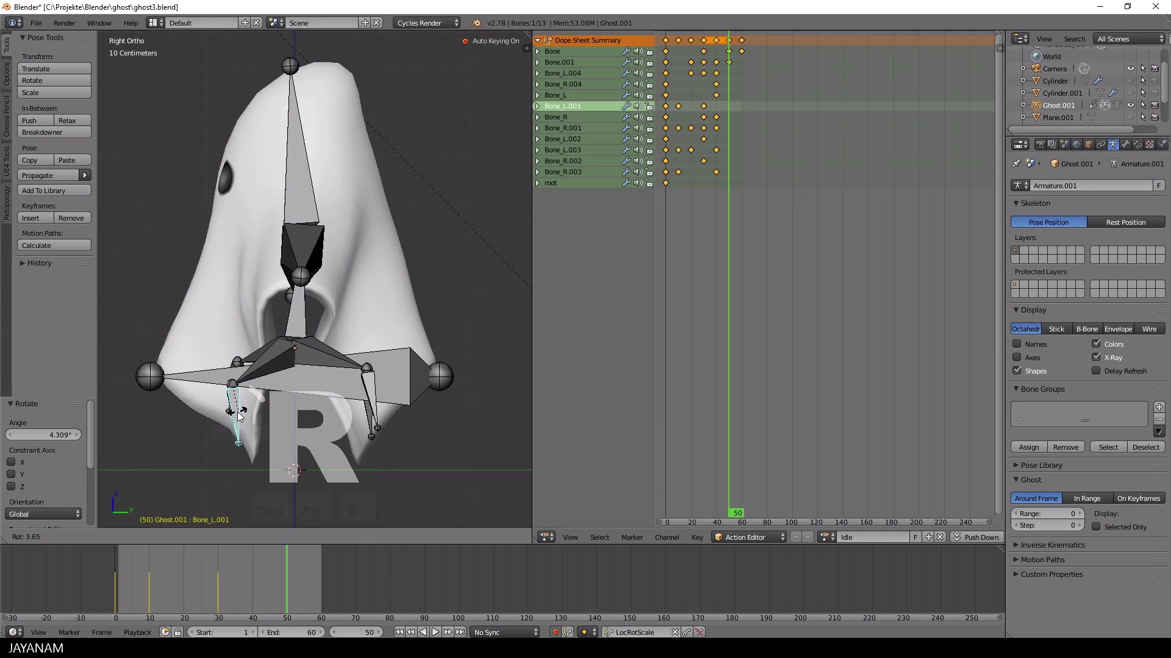
pyautogui.press('r')
pyautogui.click(375, 406)
pyautogui.rightClick(374, 405)
pyautogui.press('r')
pyautogui.click(374, 402)
# At frame 50, rotate Bone_R.002 and rotate Bone_R by about 7.1°.
pyautogui.moveTo(373, 402); pyautogui.dragTo(310, 423, button='middle')
pyautogui.rightClick(309, 422)
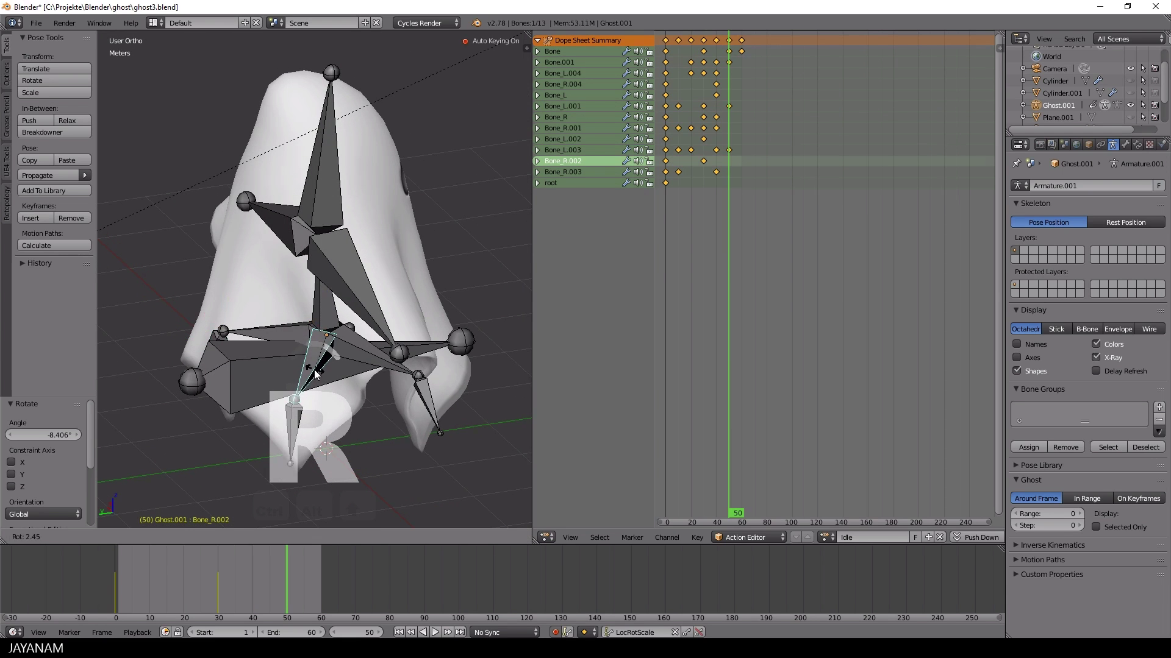
pyautogui.press('r')
pyautogui.click(364, 354)
pyautogui.rightClick(364, 353)
pyautogui.press('r')
pyautogui.click(378, 366)
# Play back the Idle animation from the start and turn off X-Ray display for the armature.
pyautogui.click(434, 632)
pyautogui.moveTo(238, 595); pyautogui.dragTo(105, 590)
pyautogui.click(435, 632)
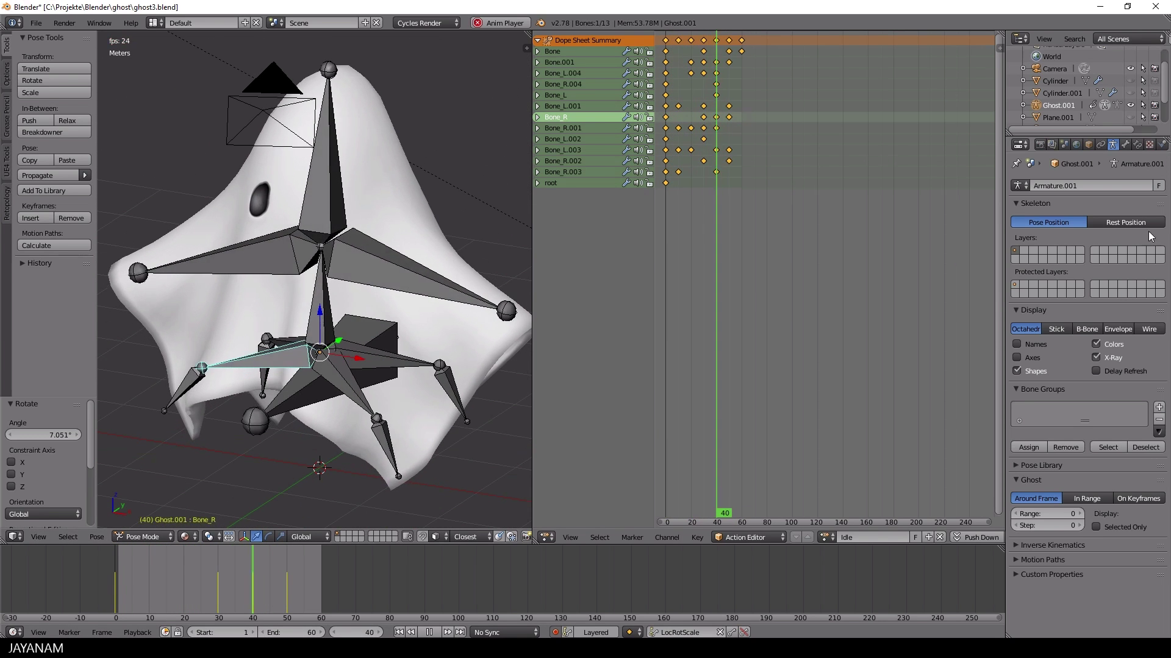
pyautogui.click(1096, 357)
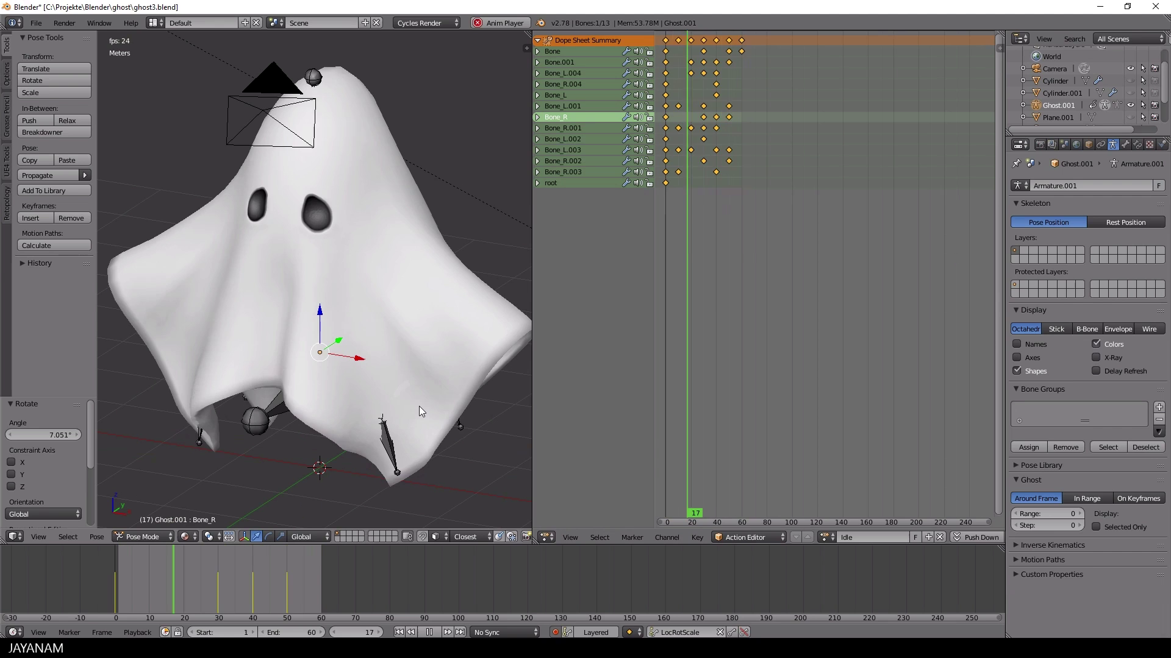
pyautogui.hotkey('alt', 'a')
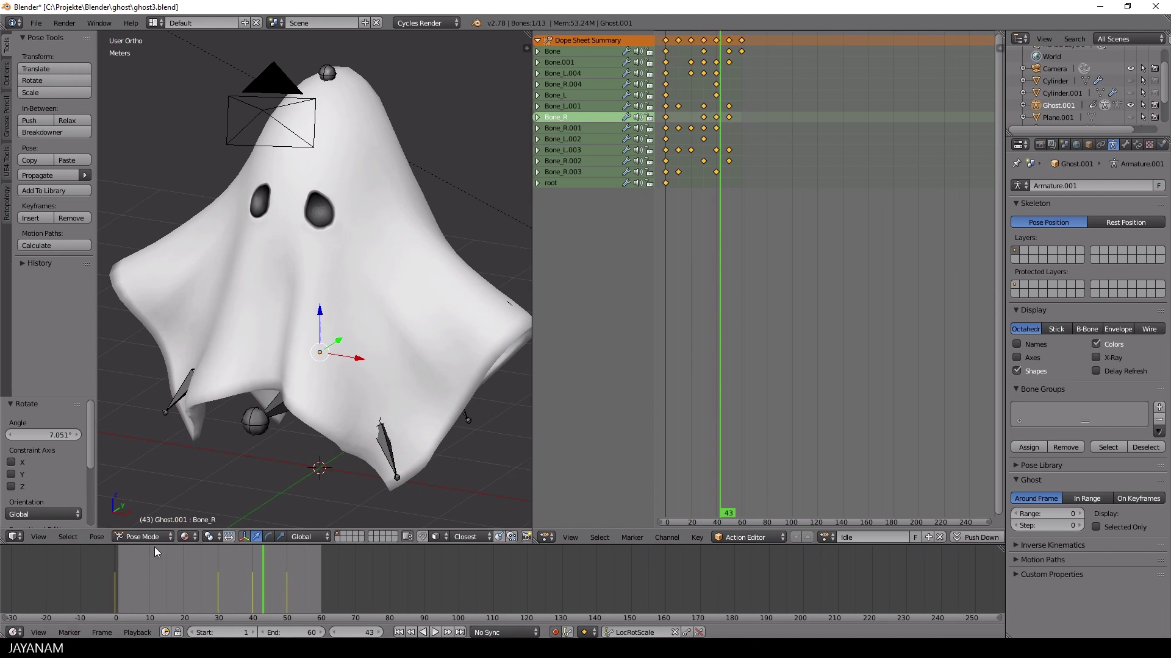
# Duplicate all bones' frame 0 keyframes to frame 60 and play back the looping animation.
pyautogui.hotkey('shift', 'Left')
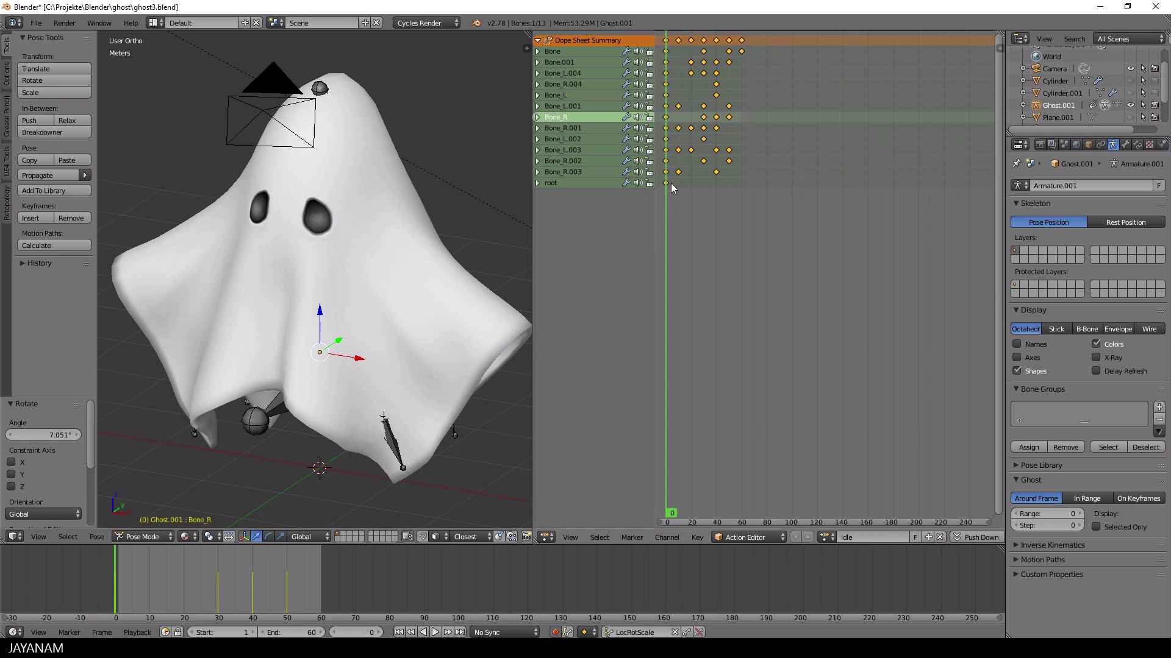
pyautogui.press('a')
pyautogui.keyDown('ctrl'); pyautogui.rightClick(667, 182); pyautogui.keyUp('ctrl')
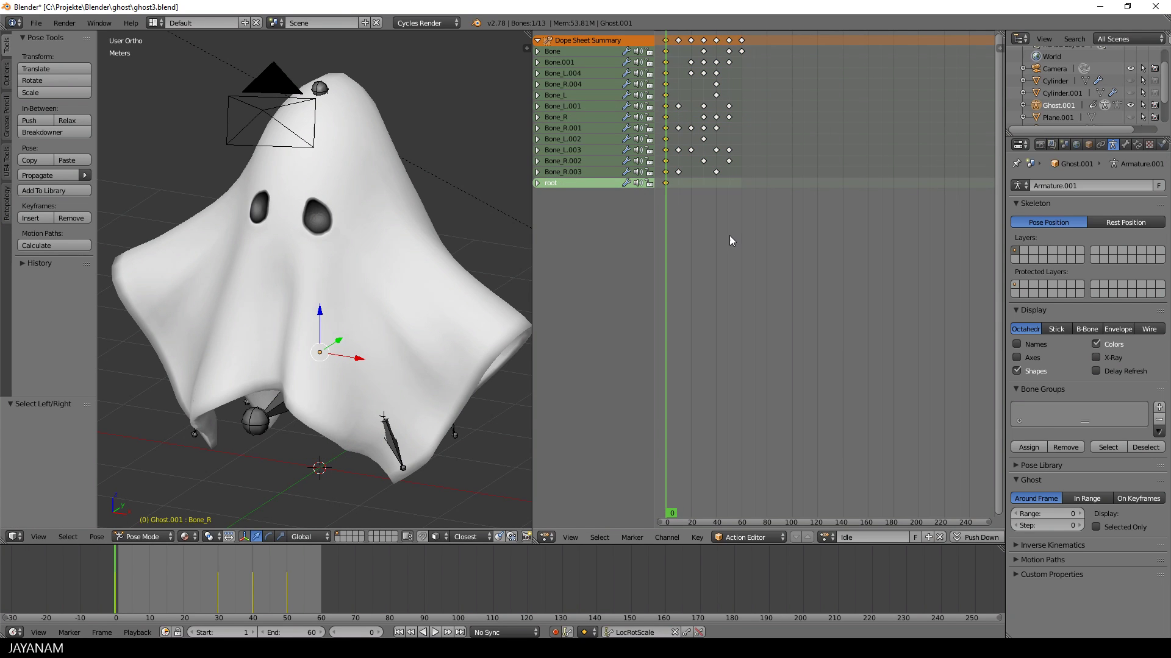
pyautogui.hotkey('shift', 'd')
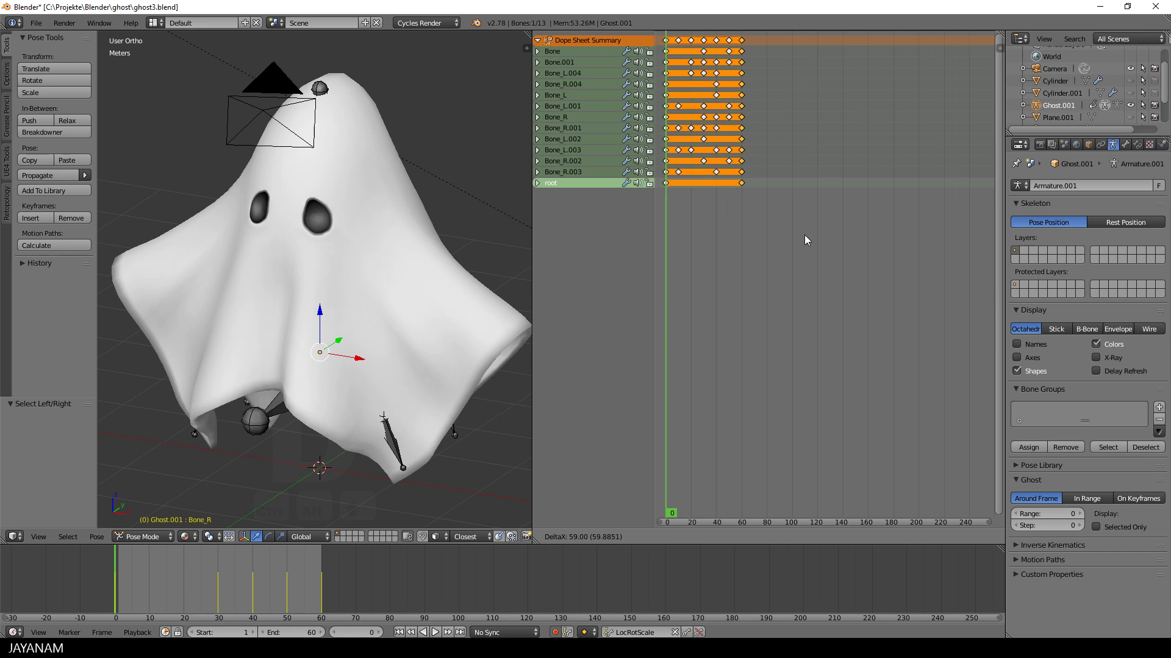
pyautogui.press('Escape')
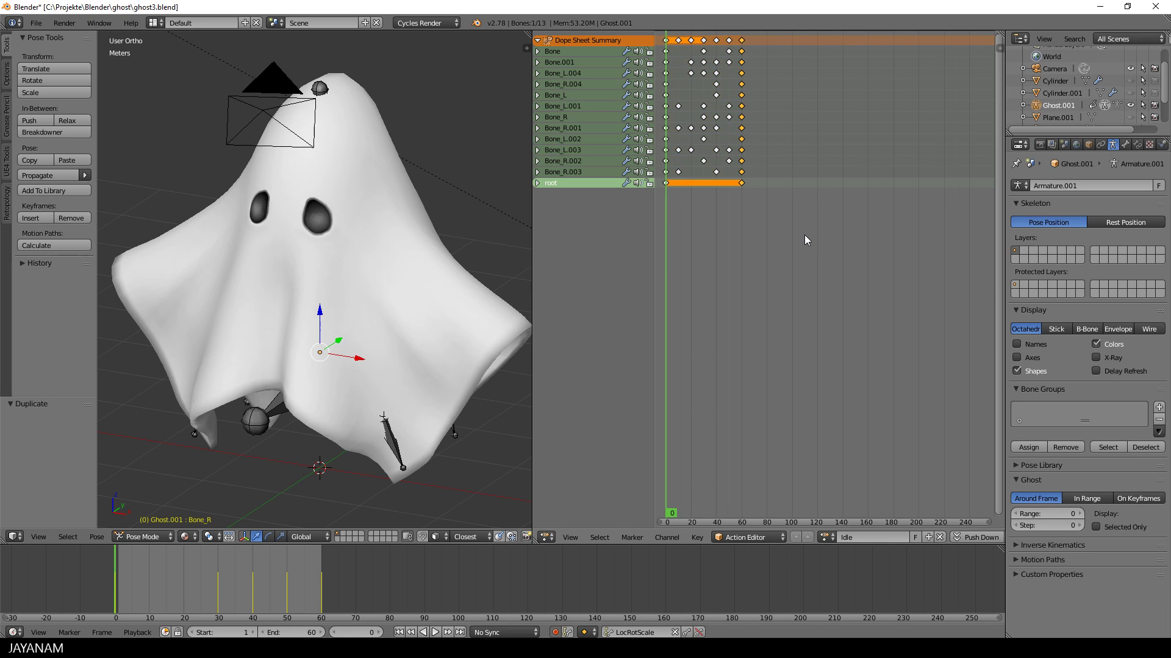
pyautogui.click(432, 633)
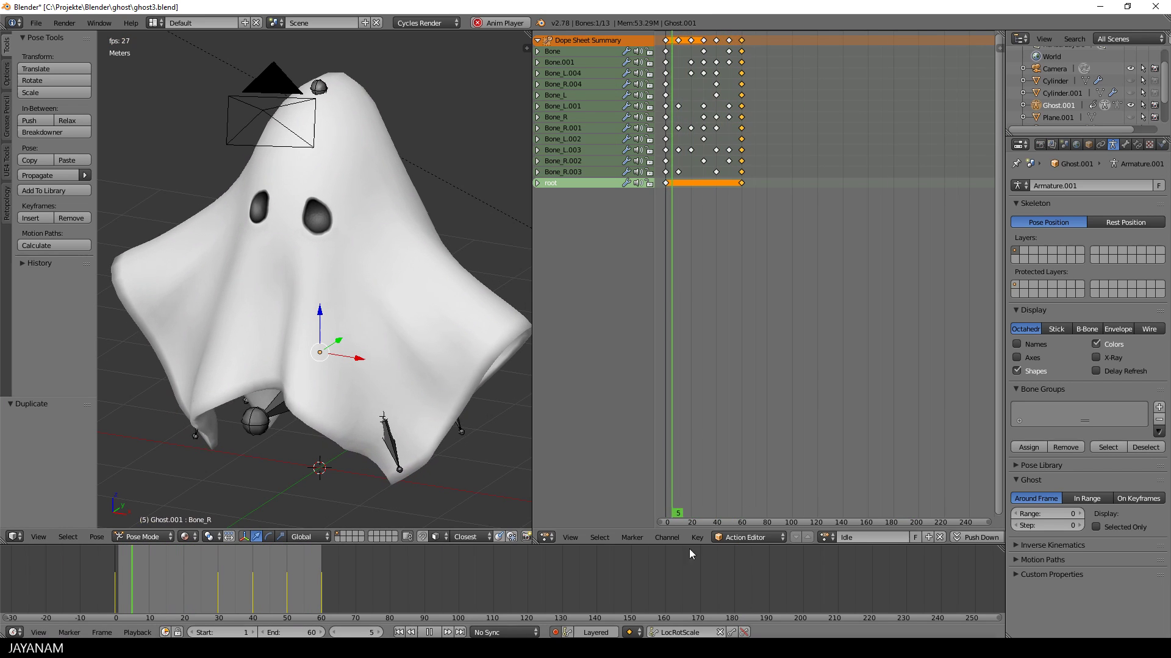
pyautogui.click(430, 632)
# Scale all Idle keyframes in time by a factor of about 3.2 and move them so the first ones sit at frame 0.
pyautogui.scroll(-3, 854, 358)
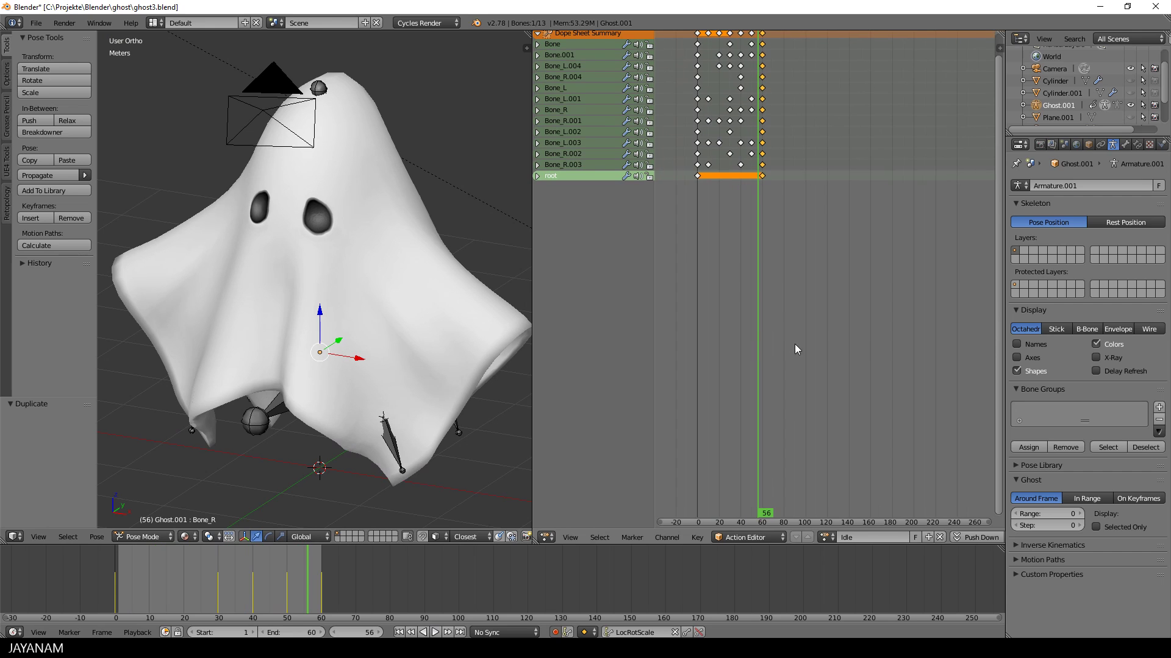
pyautogui.press('a')
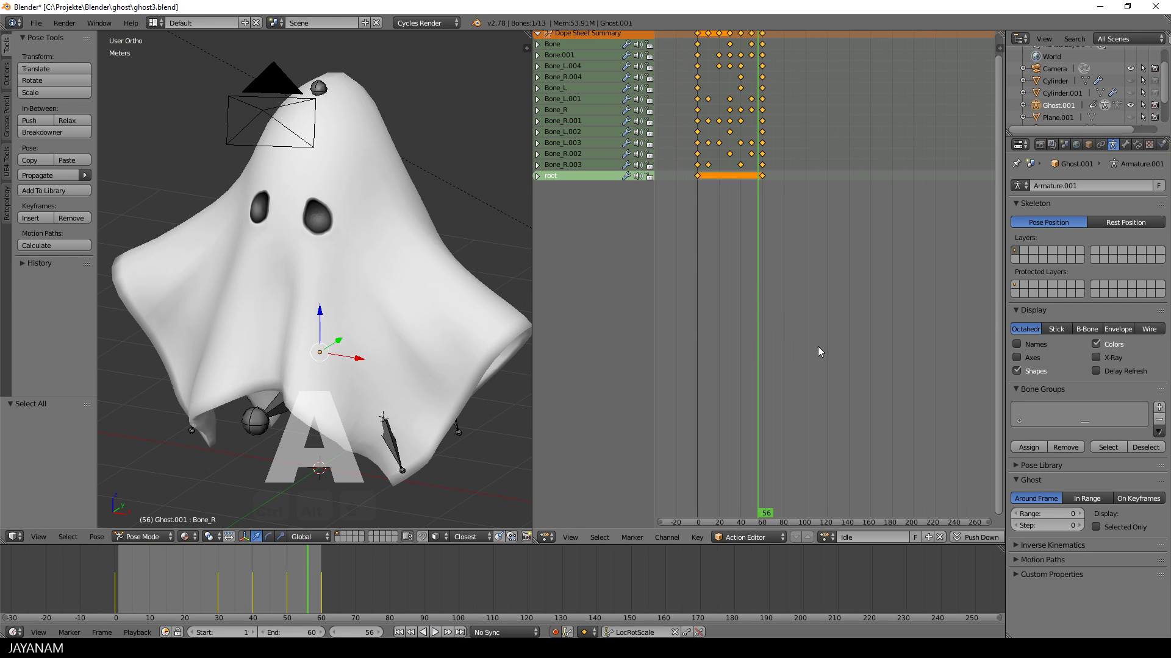
pyautogui.press('s')
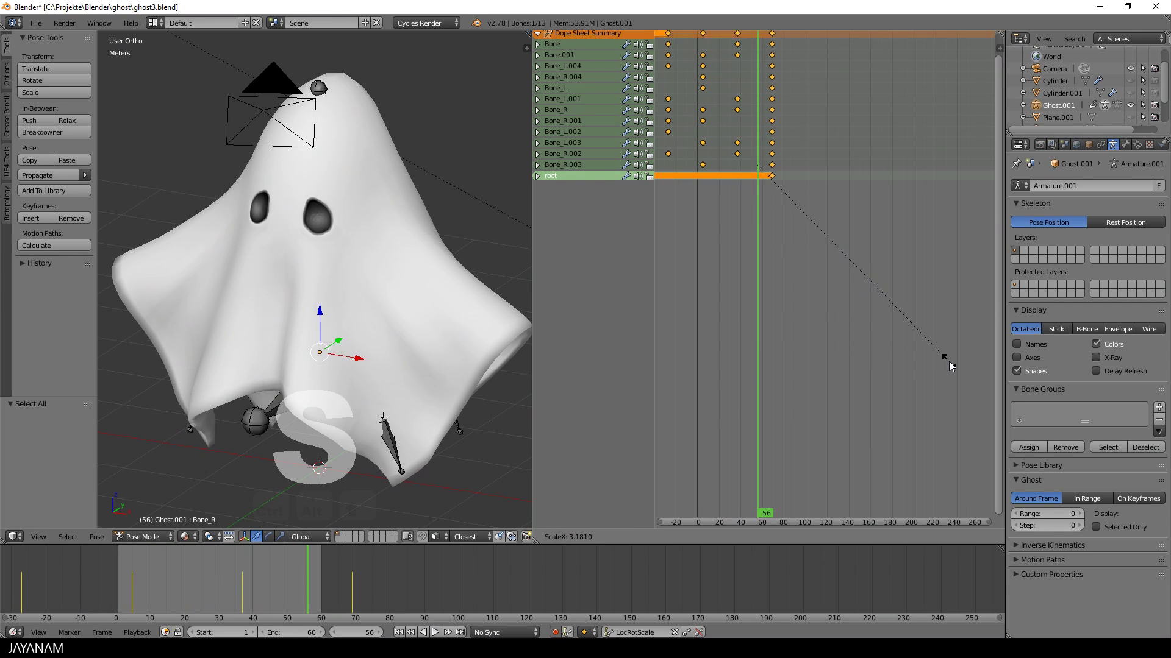
pyautogui.click(948, 361)
pyautogui.scroll(-1, 823, 359)
pyautogui.press('g')
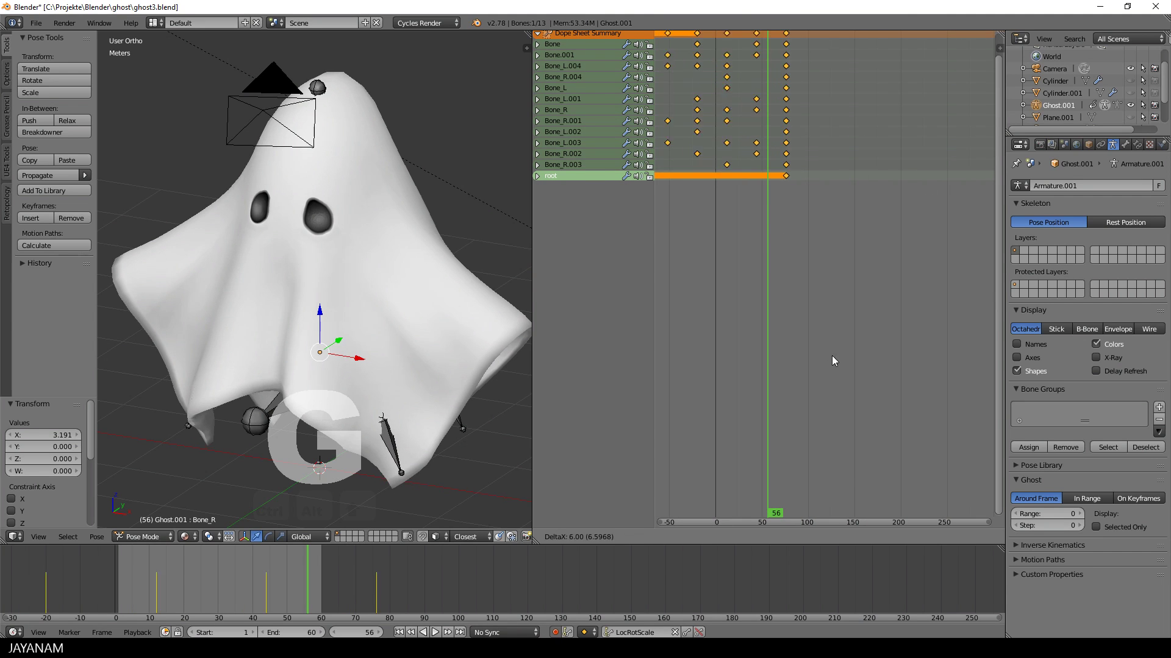
pyautogui.click(928, 349)
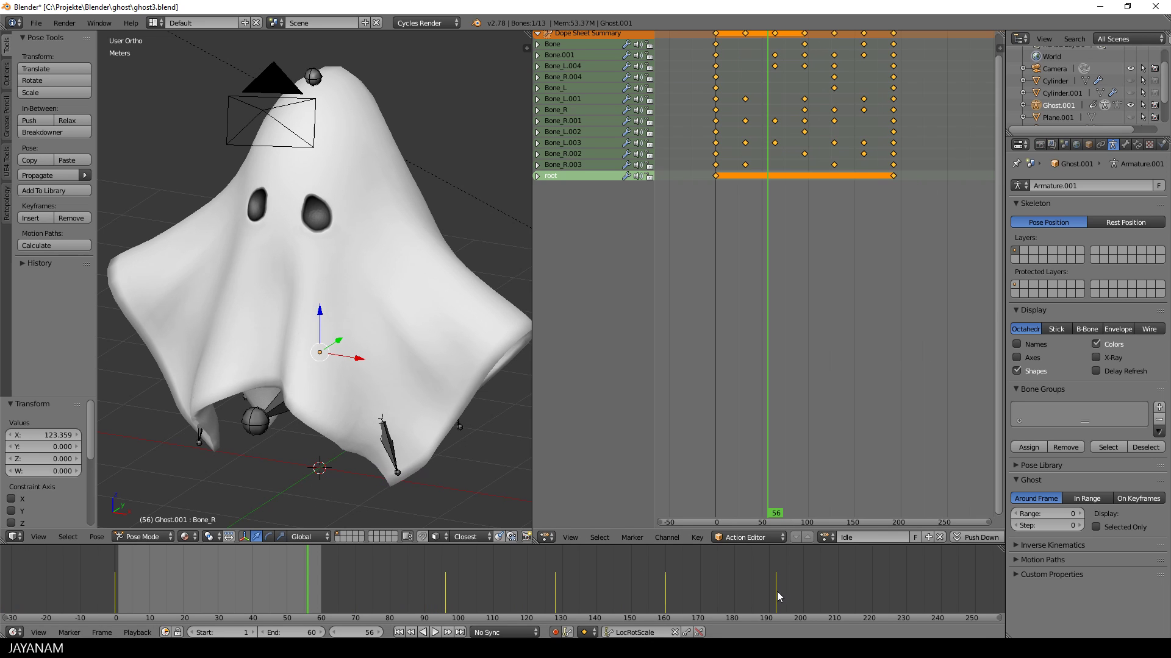
# Go through the stretched keyframes and set the animation's end frame to 192.
pyautogui.click(448, 632)
pyautogui.click(447, 632)
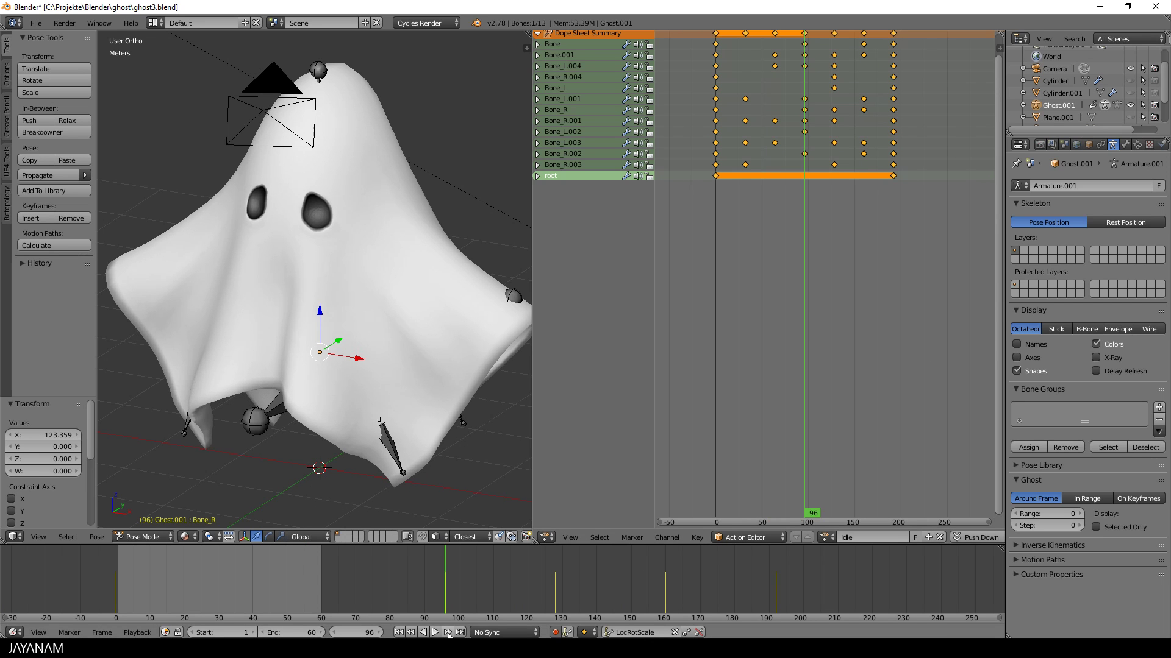
pyautogui.click(448, 633)
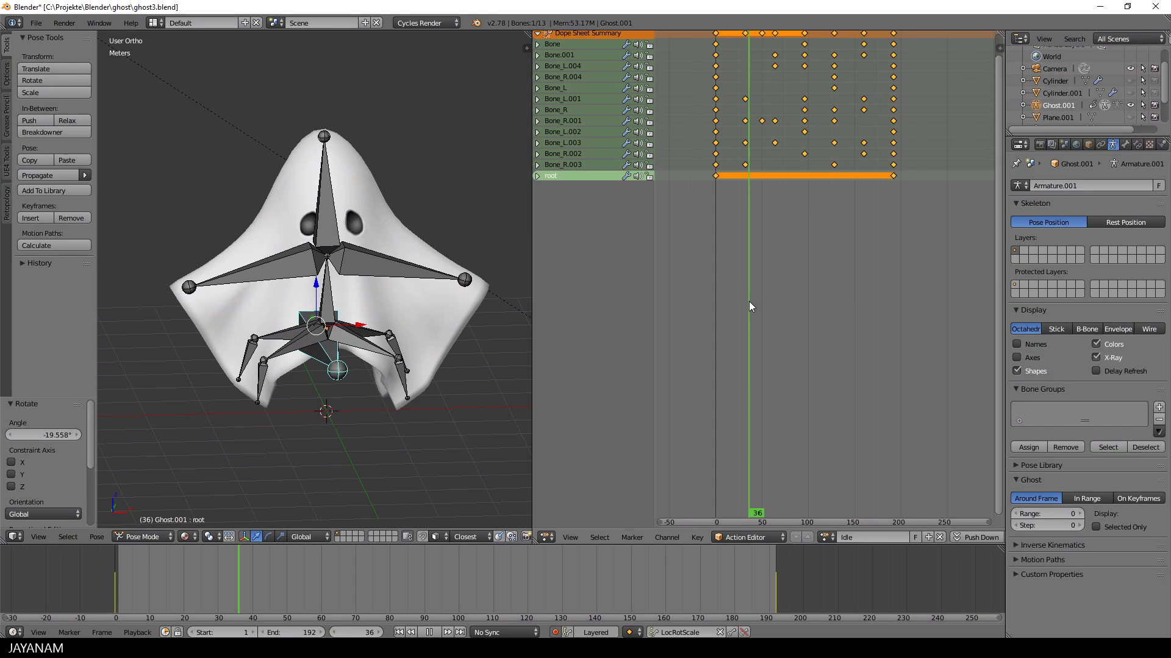
# At frame 32, rotate Bone_R.004 by about -7.7° and Bone_R.003 by about 16.1°.
pyautogui.moveTo(749, 302); pyautogui.dragTo(754, 302)
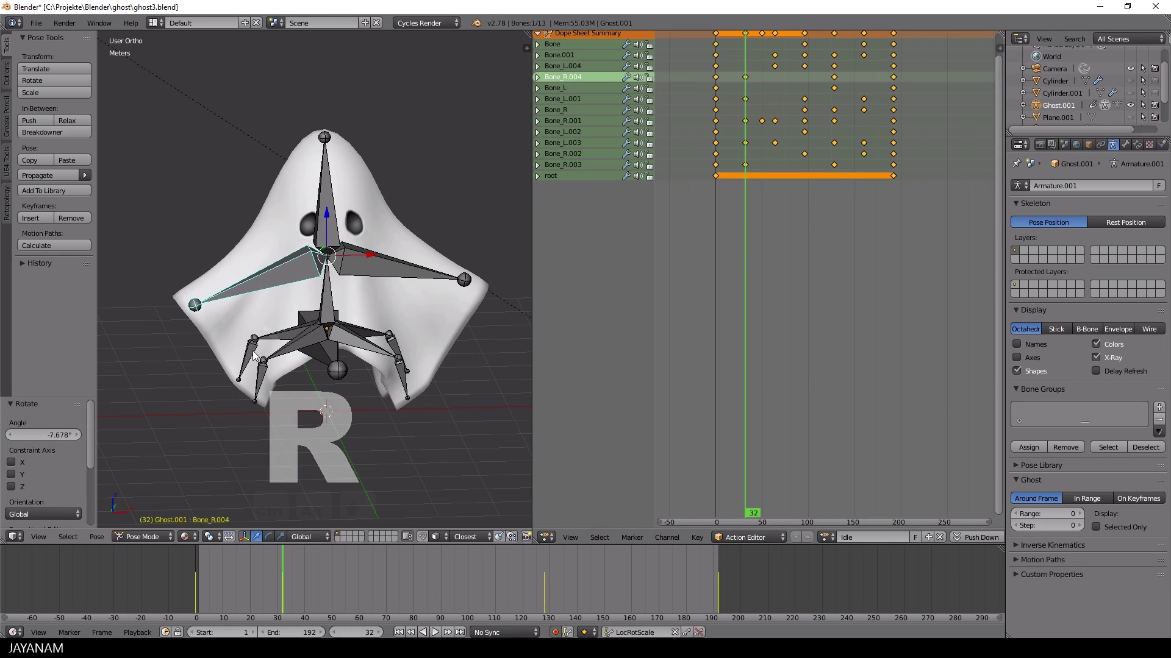
pyautogui.rightClick(244, 329)
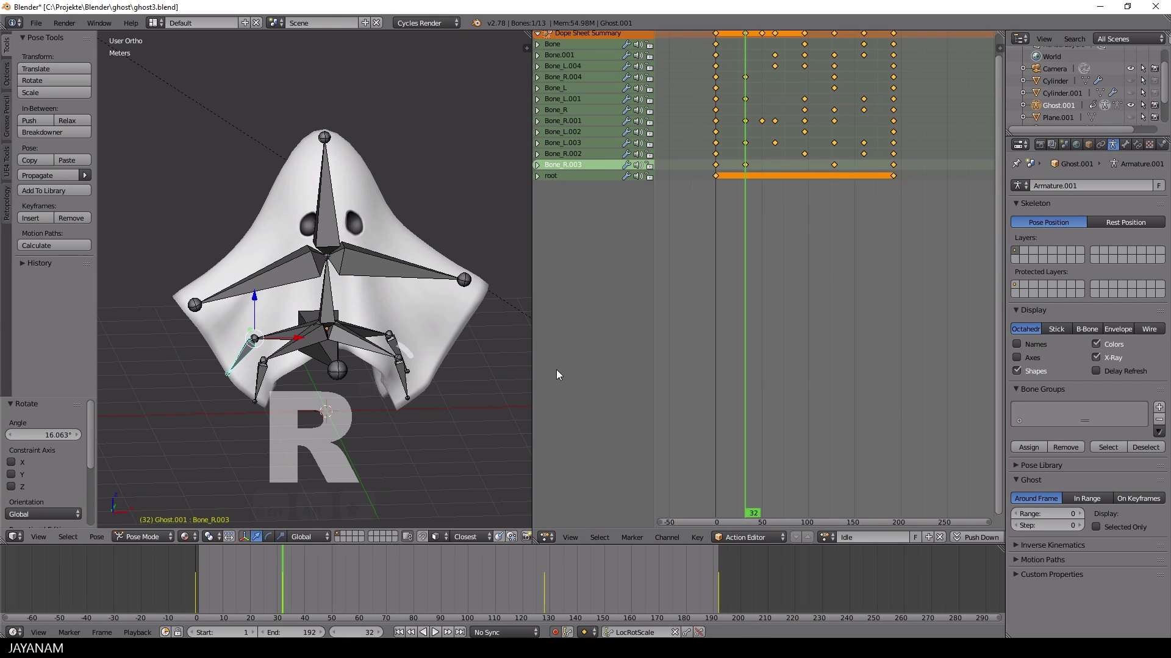
pyautogui.hotkey('alt', 'a')
# At frame 82, rotate Bone_L.003 by about -13.7° and Bone_L.004 by about 1.8°.
pyautogui.click(793, 382)
pyautogui.hotkey('alt', 'a')
pyautogui.rightClick(390, 334)
pyautogui.press('r')
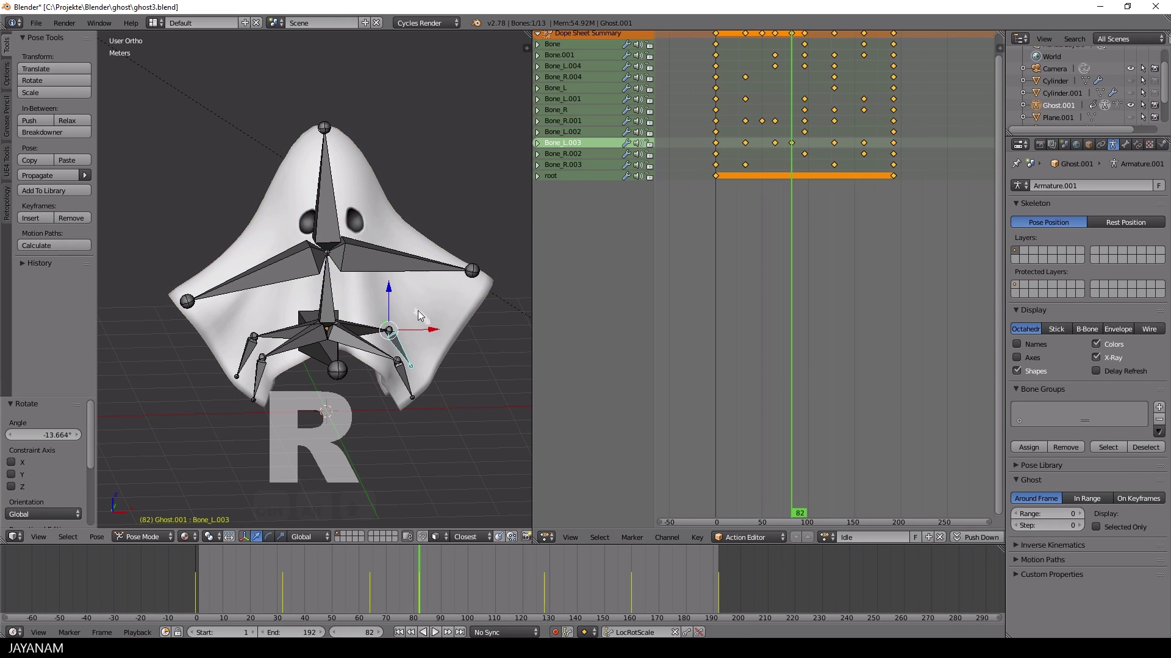
pyautogui.press('Return')
pyautogui.rightClick(407, 262)
pyautogui.press('r')
pyautogui.press('Return')
# At frame 143, rotate Bone_R.003 by about 24.5°.
pyautogui.moveTo(811, 316); pyautogui.dragTo(847, 315)
pyautogui.rightClick(247, 354)
pyautogui.press('r')
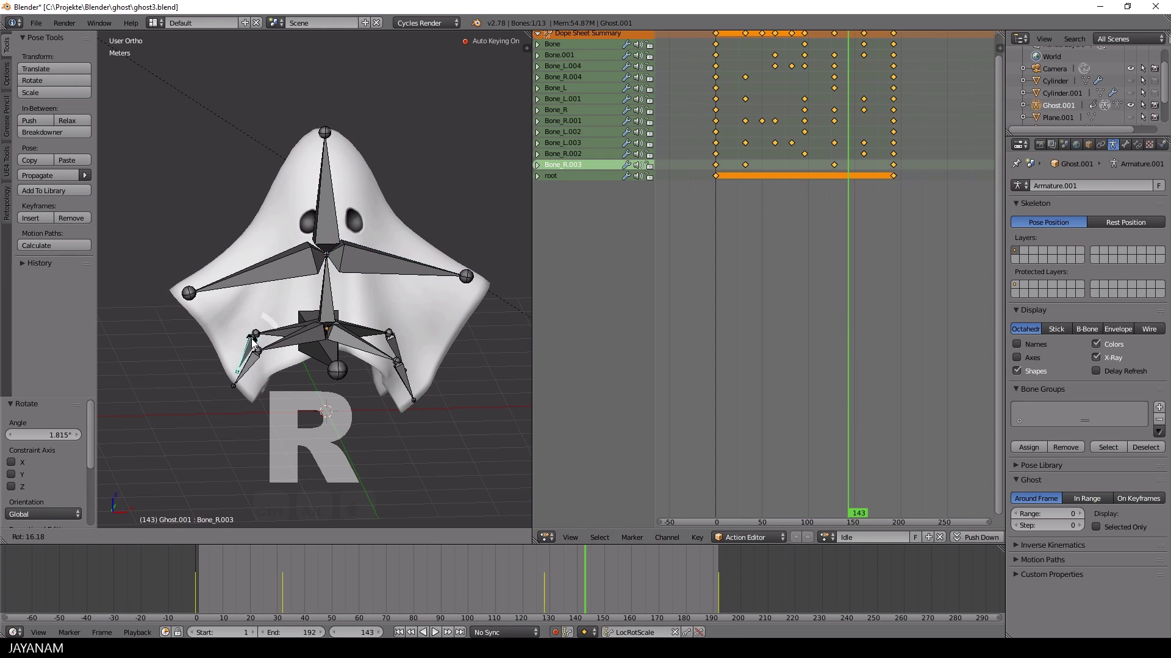
pyautogui.press('Return')
# At frame 143, rotate Bone_L.003 and rotate Bone_L.001 by about 12.6°.
pyautogui.rightClick(399, 369)
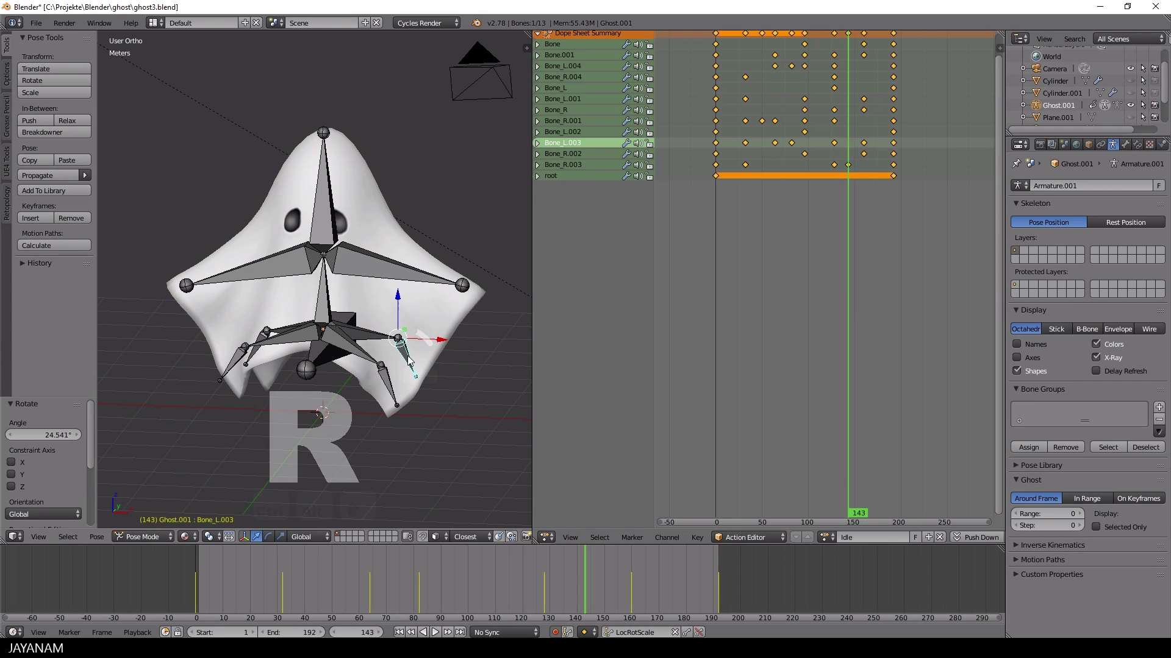
pyautogui.press('r')
pyautogui.press('Return')
pyautogui.rightClick(390, 384)
pyautogui.press('r')
pyautogui.press('Return')
# Play back the Idle animation with the armature's X-Ray display turned off and inspect the ghost's motion from several sides.
pyautogui.hotkey('alt', 'a')
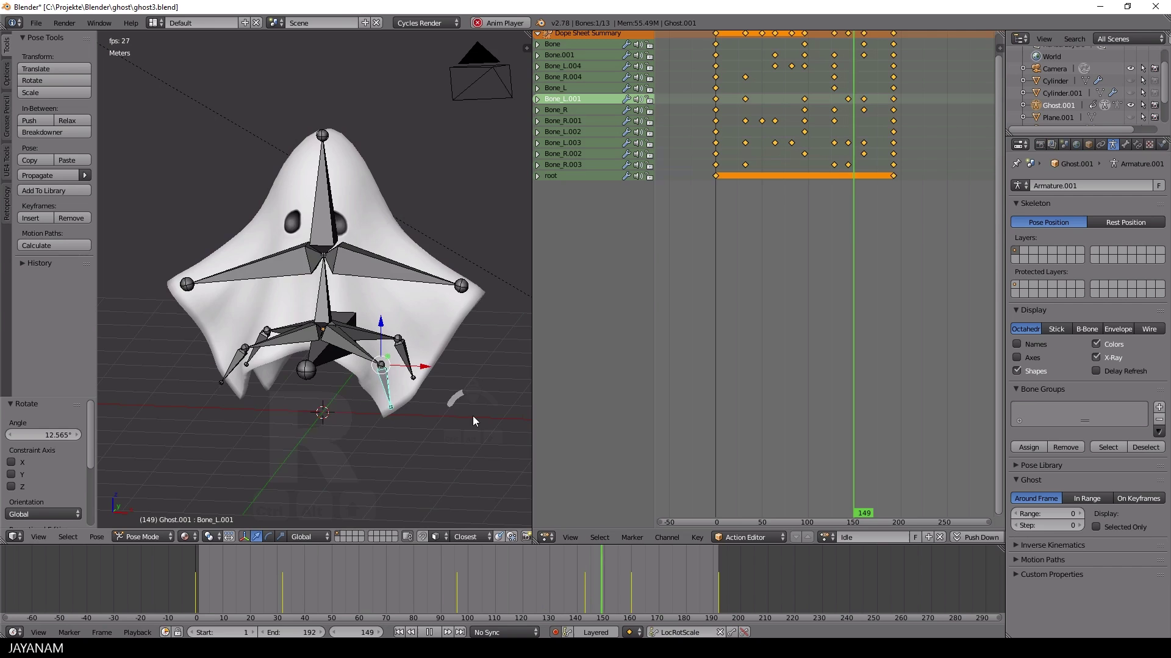
pyautogui.moveTo(470, 413); pyautogui.dragTo(536, 52, button='middle')
pyautogui.click(1096, 358)
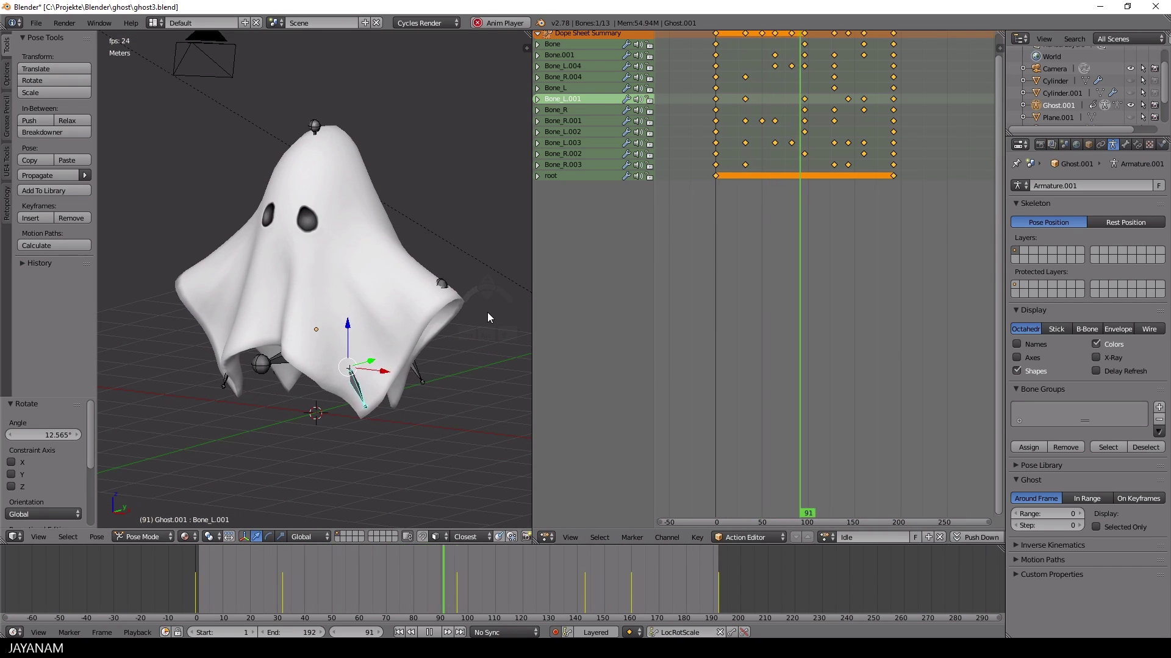
pyautogui.moveTo(425, 293)
pyautogui.mouseDown(button='middle')
pyautogui.moveTo(262, 315)
pyautogui.moveTo(429, 284)
pyautogui.mouseUp(button='middle')
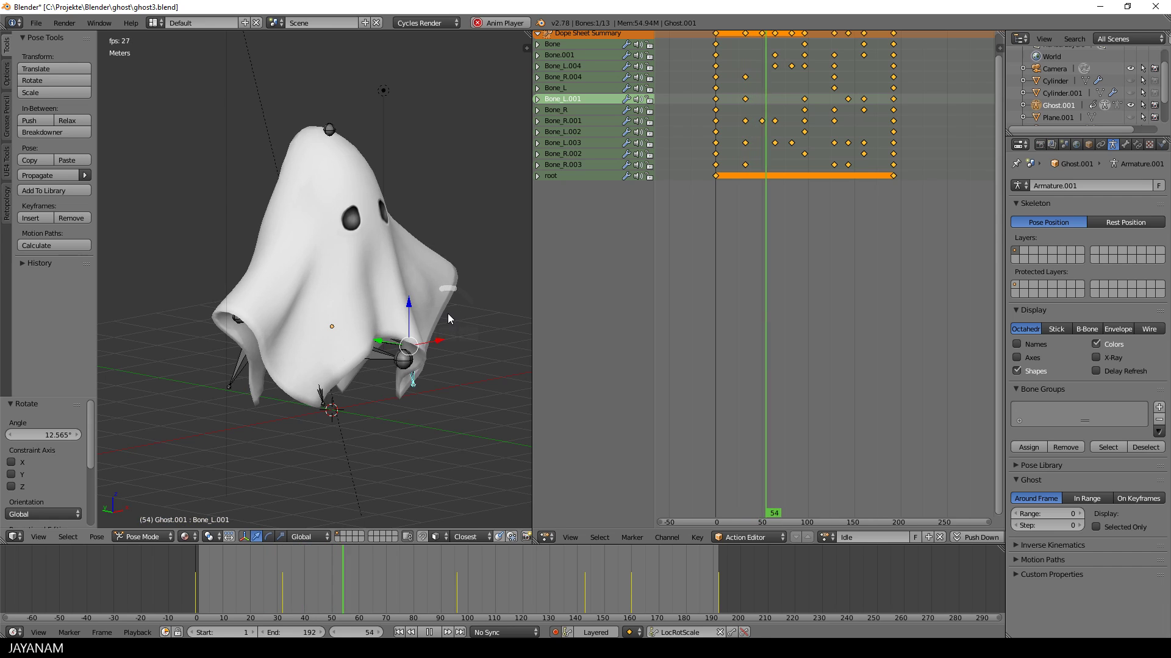
pyautogui.scroll(-2, 447, 314)
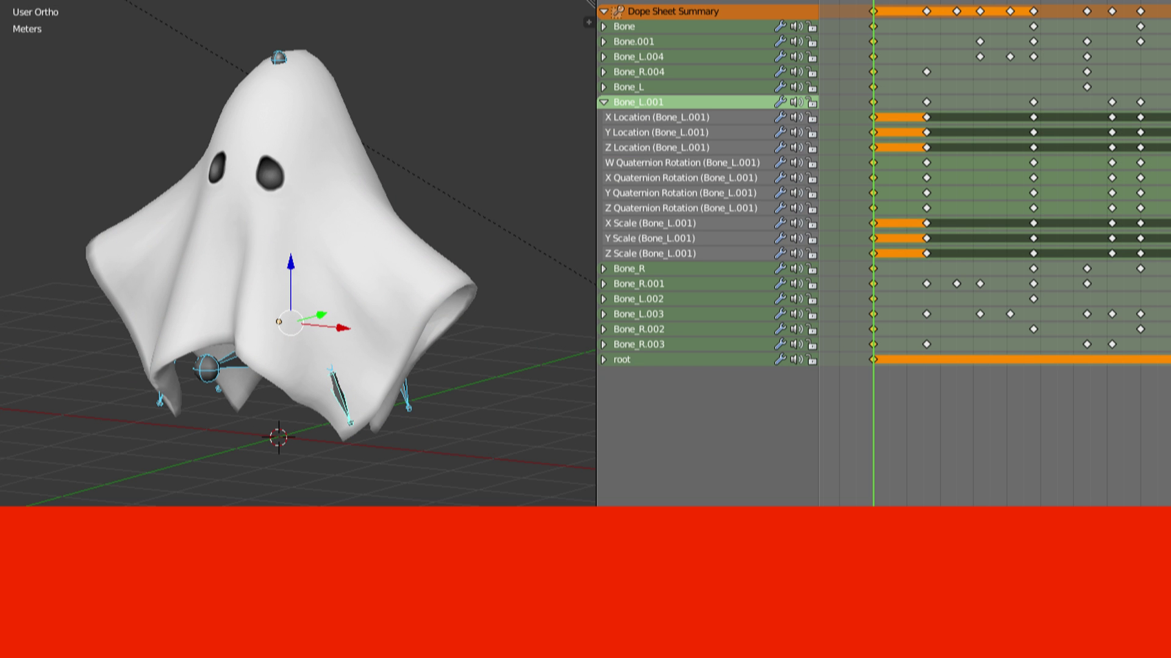